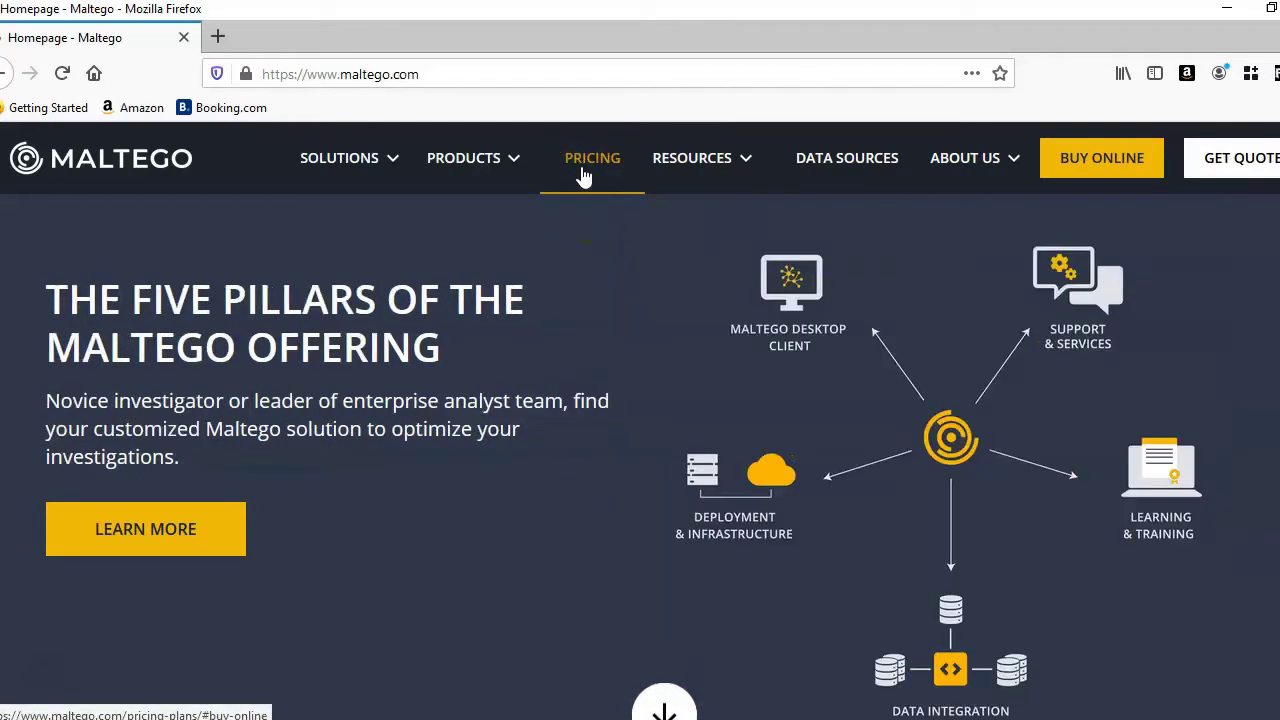
# Step: Compare Maltego's Community, Pro and Enterprise pricing plans, then return to the Maltego homepage
pyautogui.click(585, 175)
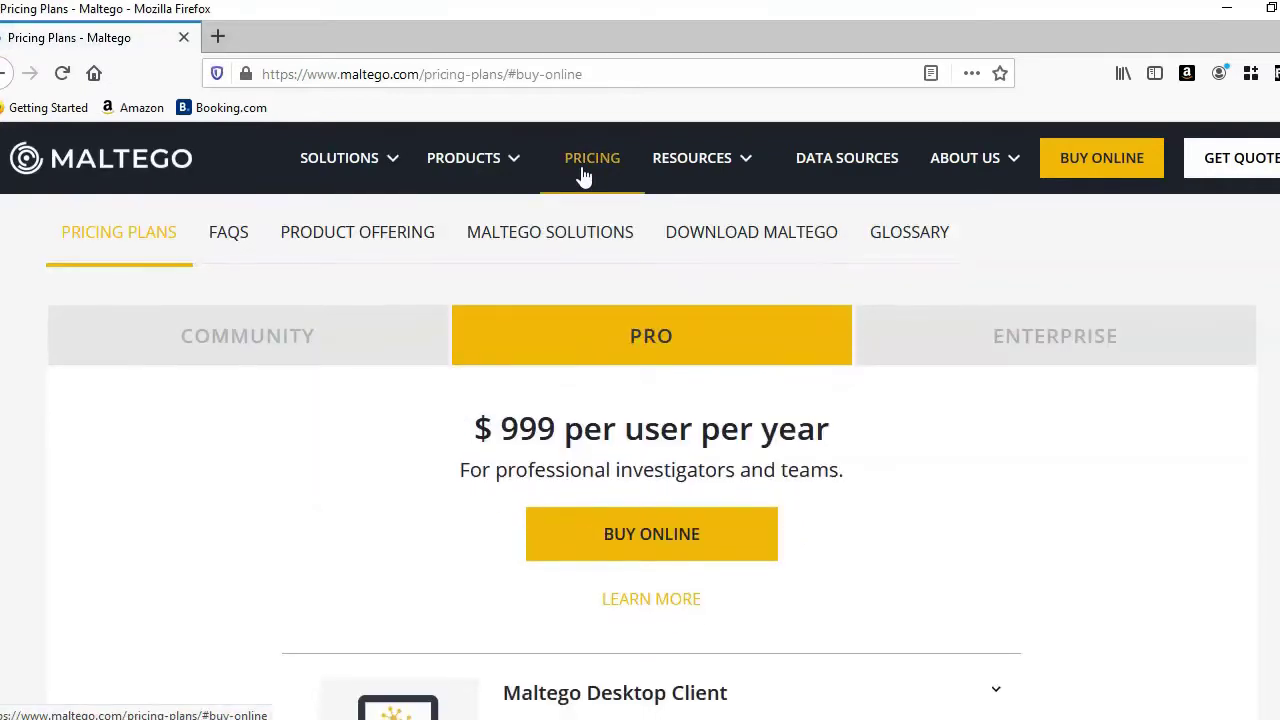
pyautogui.click(372, 344)
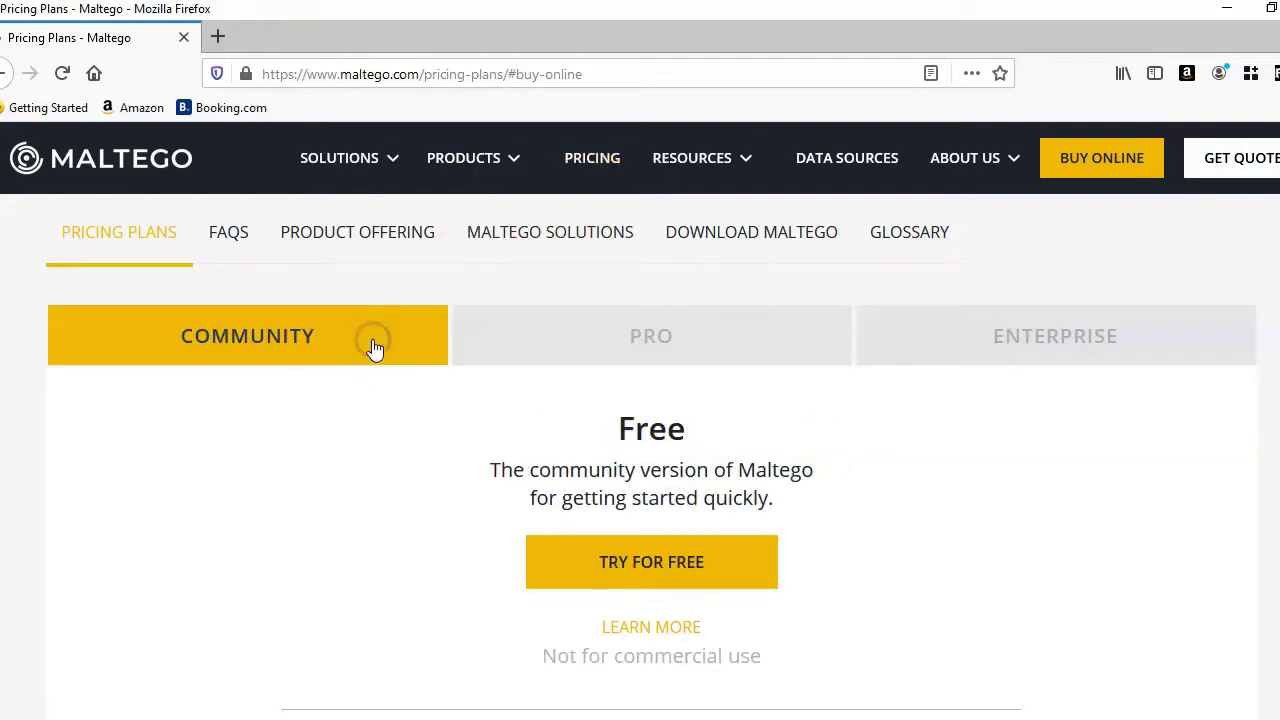
pyautogui.click(558, 352)
pyautogui.click(910, 347)
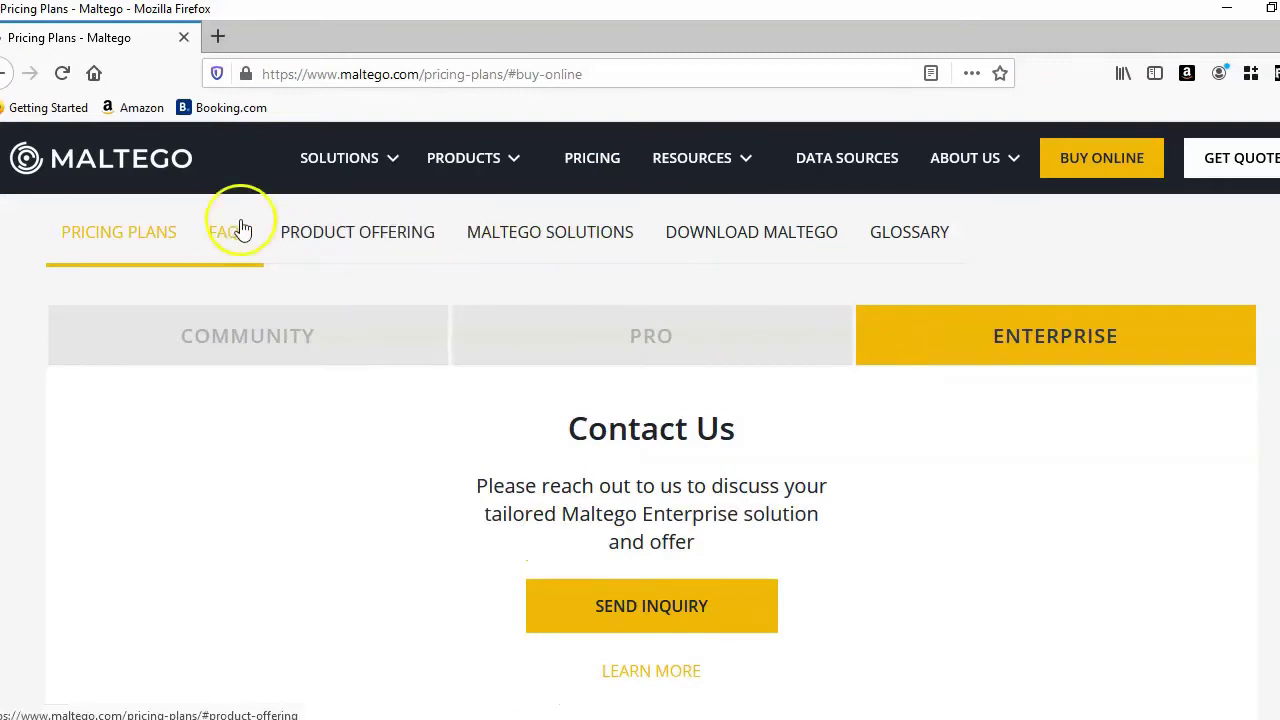
pyautogui.click(157, 170)
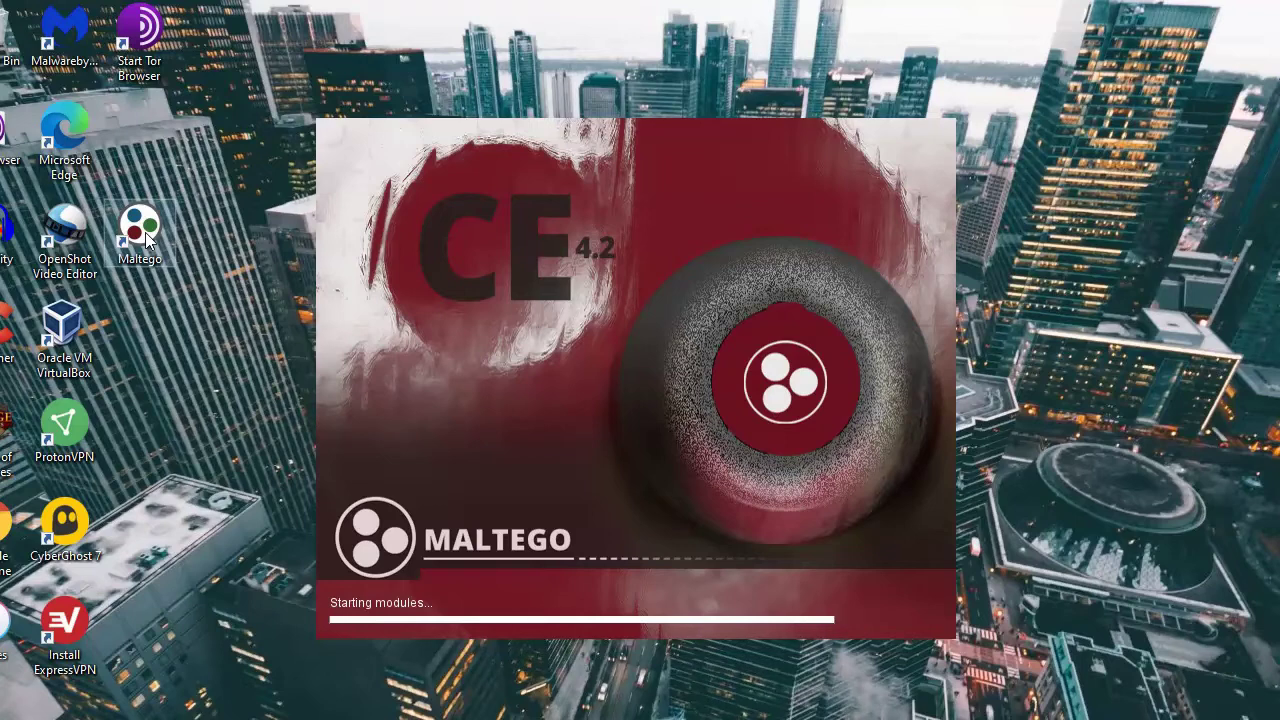
# Step: Let Maltego CE finish loading until the Home tab with the Transform Hub appears
pyautogui.click(240, 233)
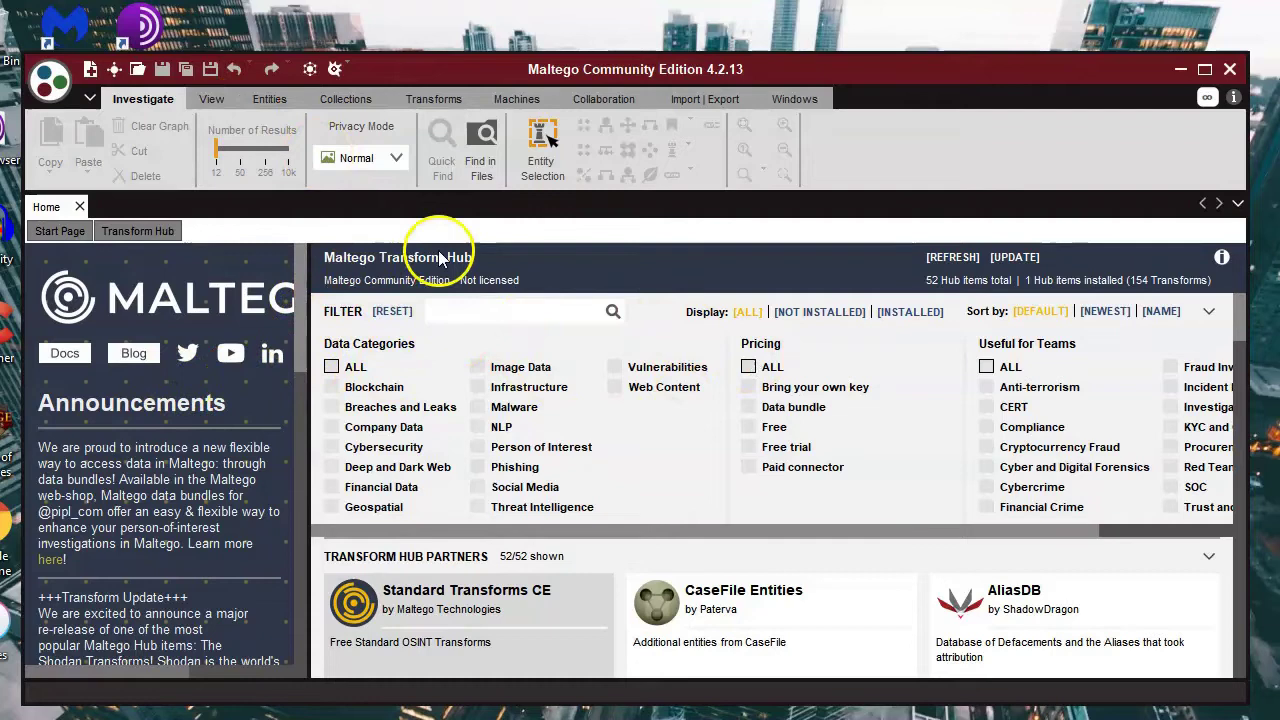
pyautogui.click(213, 100)
pyautogui.click(272, 102)
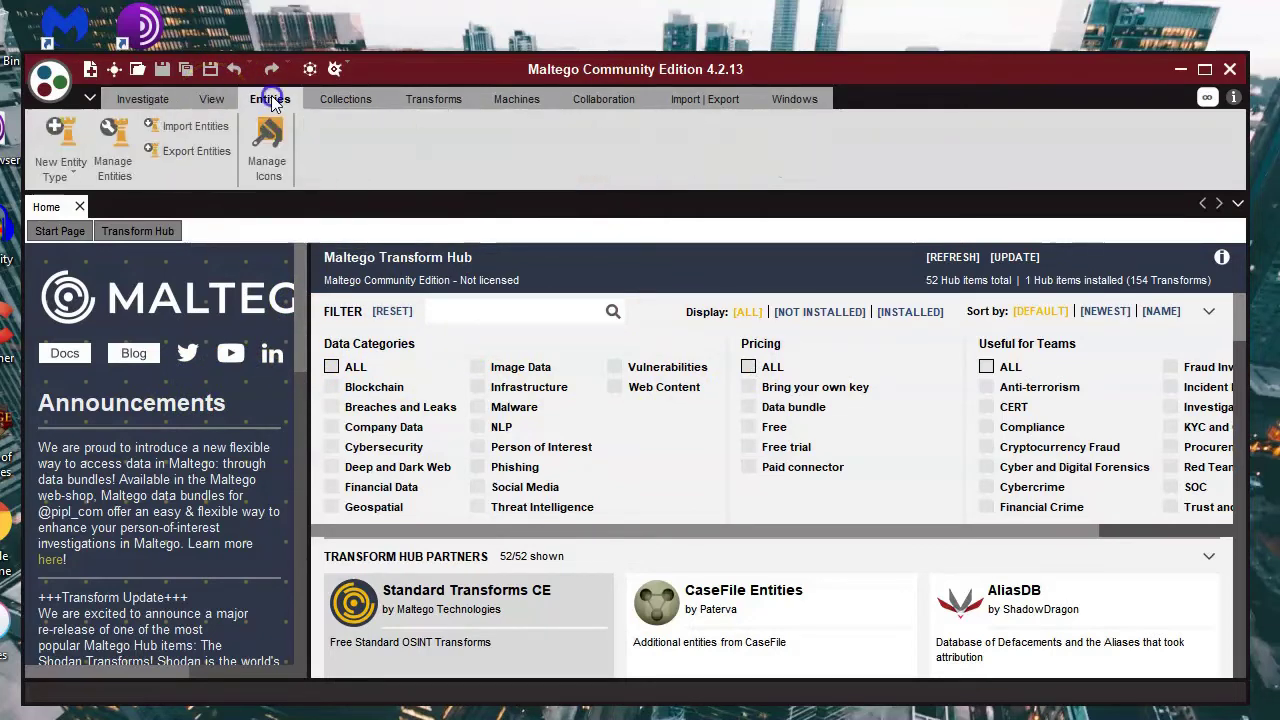
pyautogui.click(365, 102)
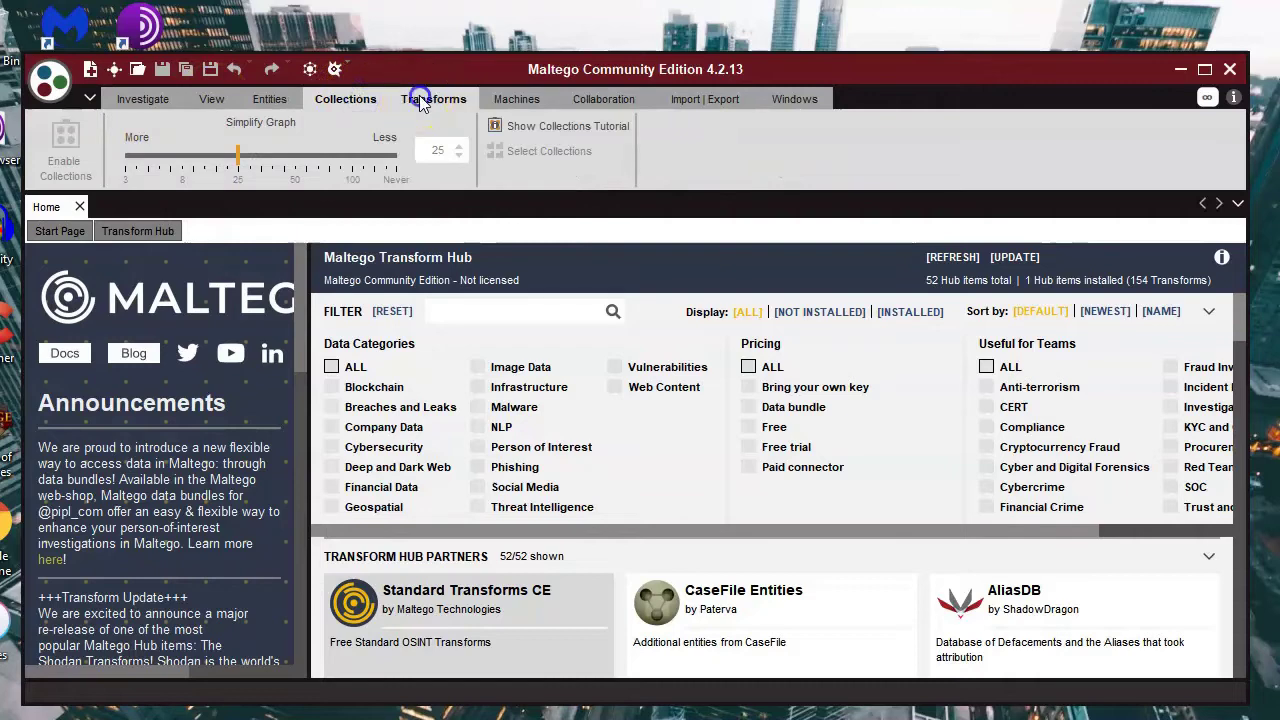
pyautogui.click(431, 100)
pyautogui.click(513, 104)
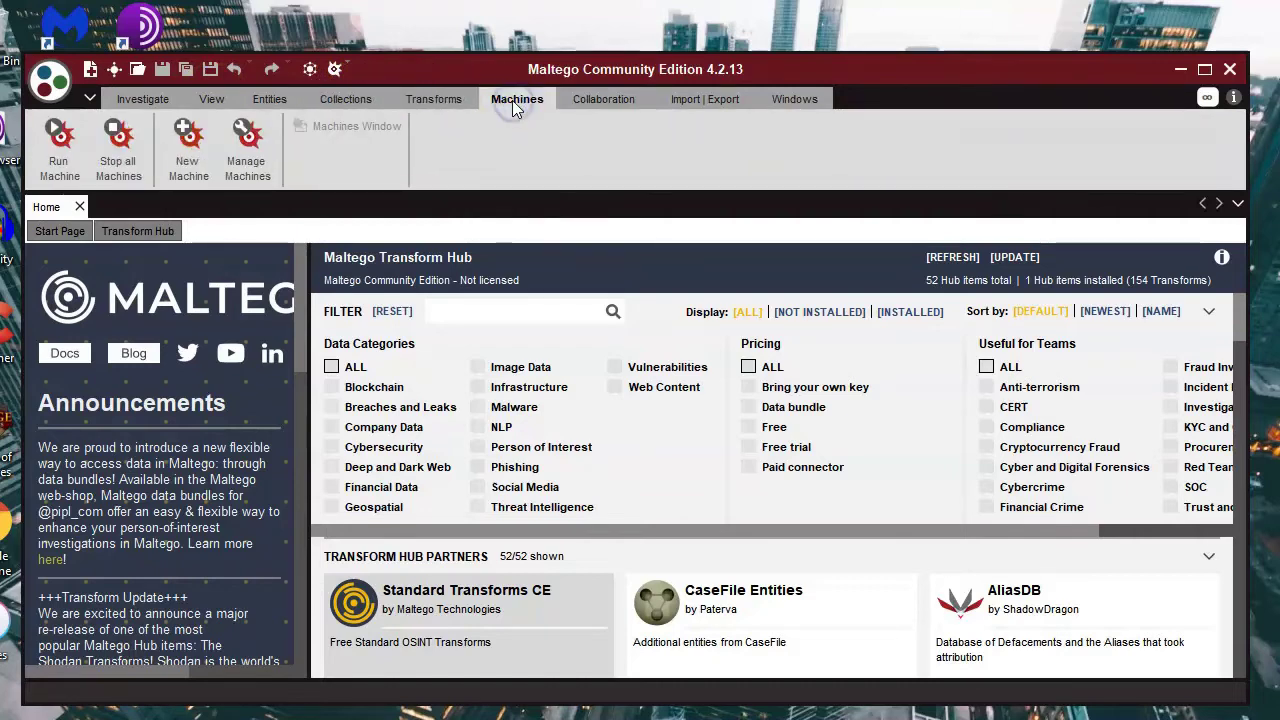
pyautogui.click(600, 97)
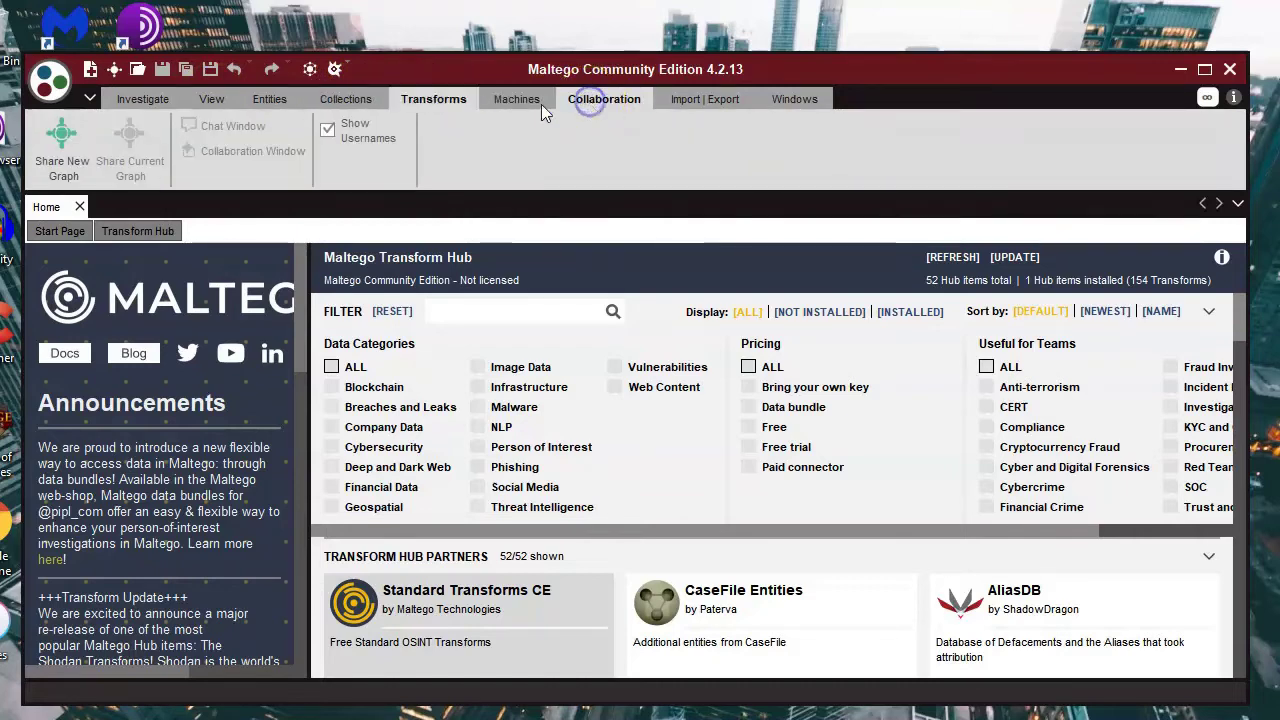
pyautogui.click(152, 106)
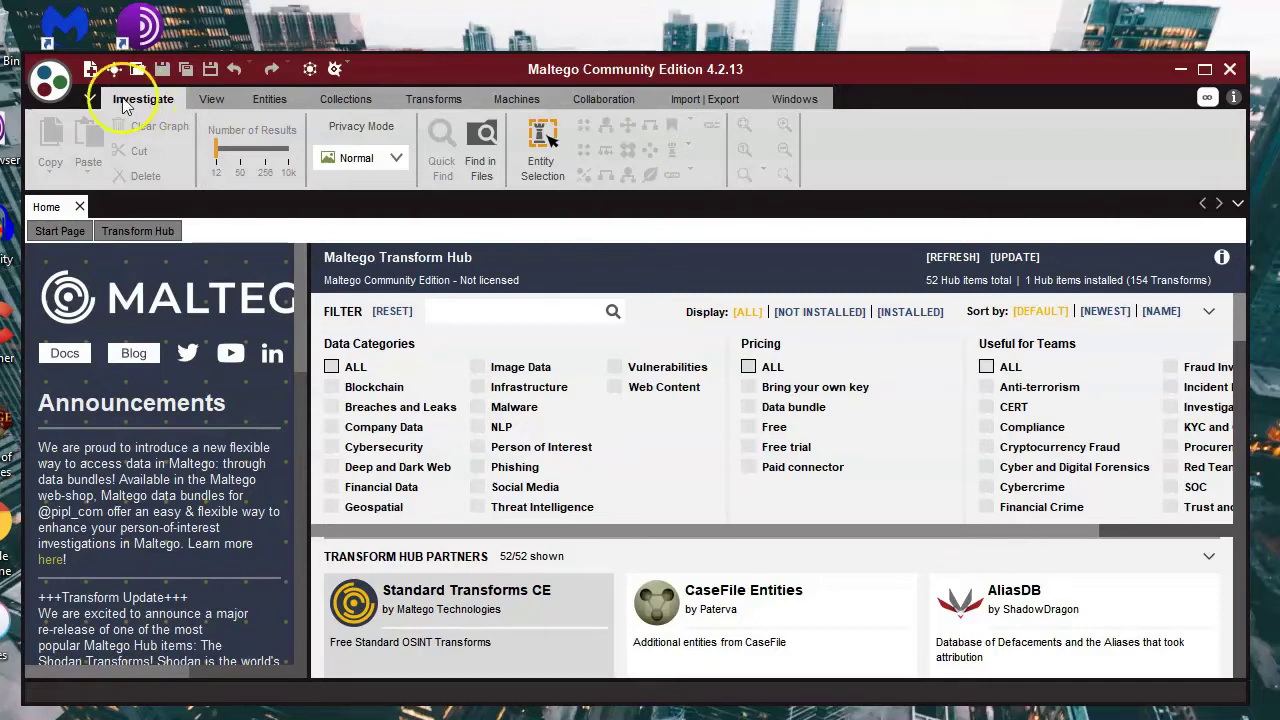
# Step: Create the blank graph New Graph (1) from the Maltego application menu
pyautogui.click(52, 87)
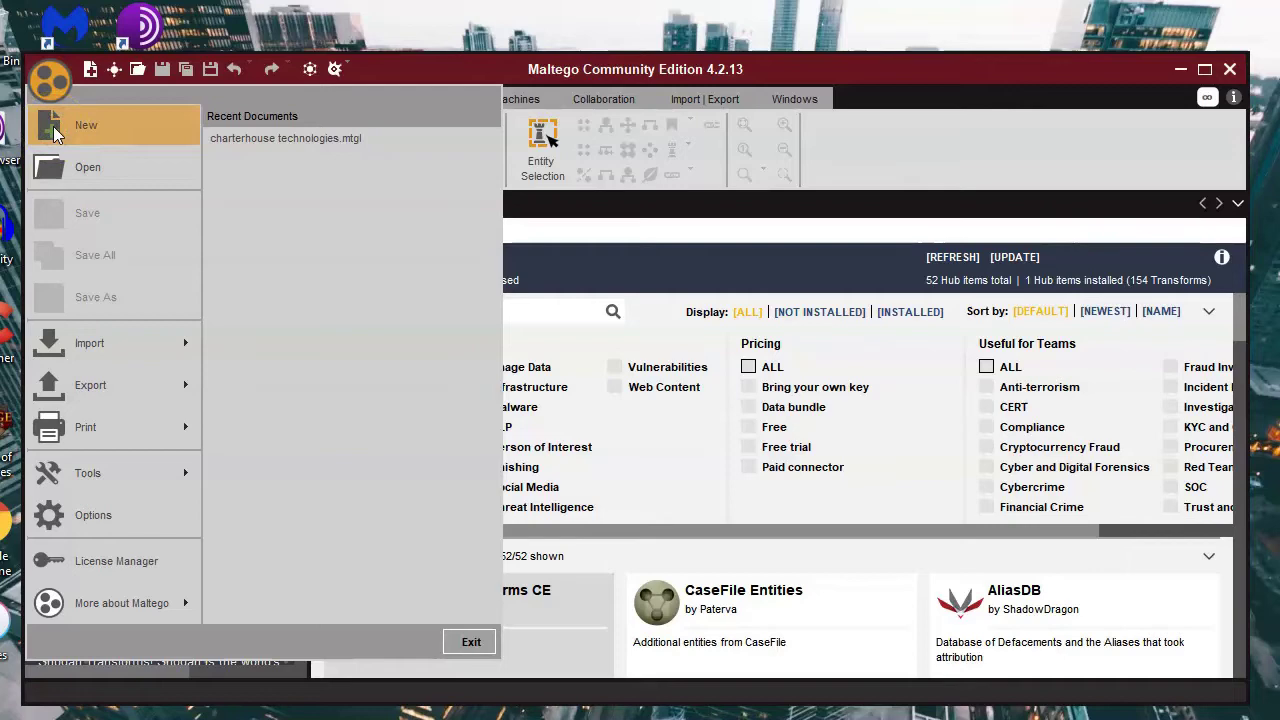
pyautogui.click(53, 126)
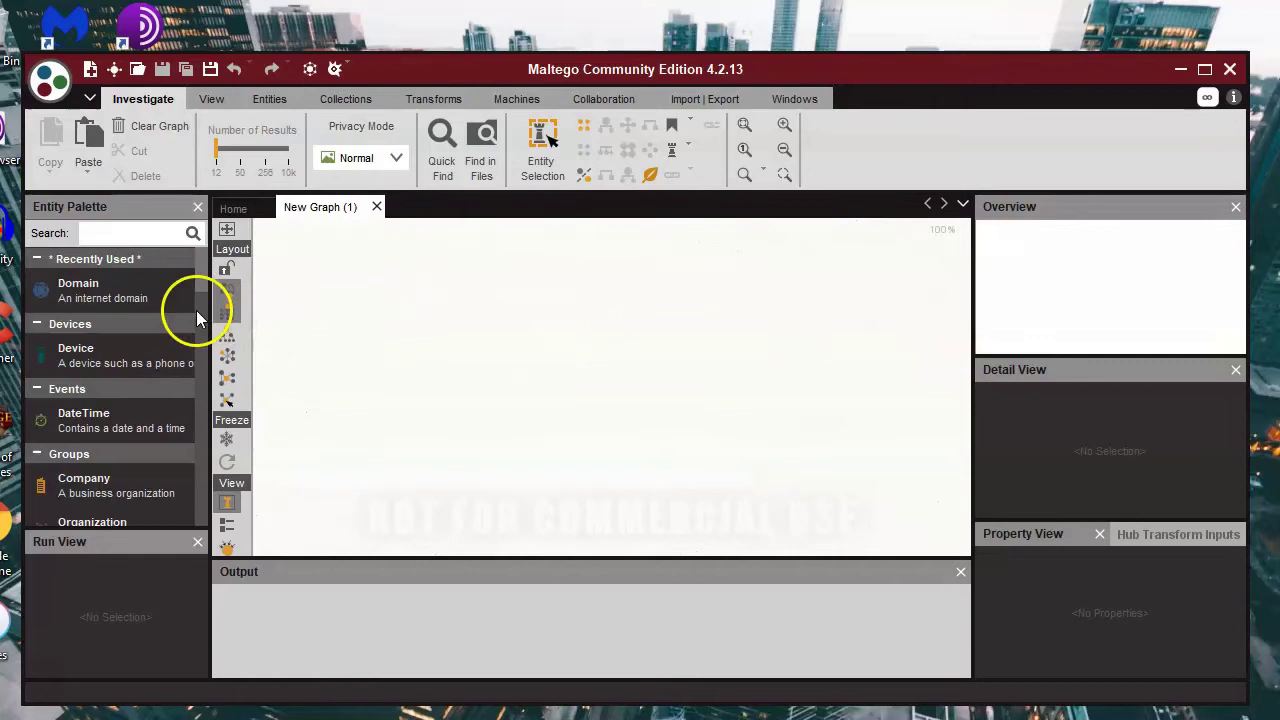
# Step: Drag a Domain entity onto the graph and change its domain name from paterva.com to avoidbigbro.com
pyautogui.click(135, 296)
pyautogui.moveTo(135, 296); pyautogui.dragTo(501, 324)
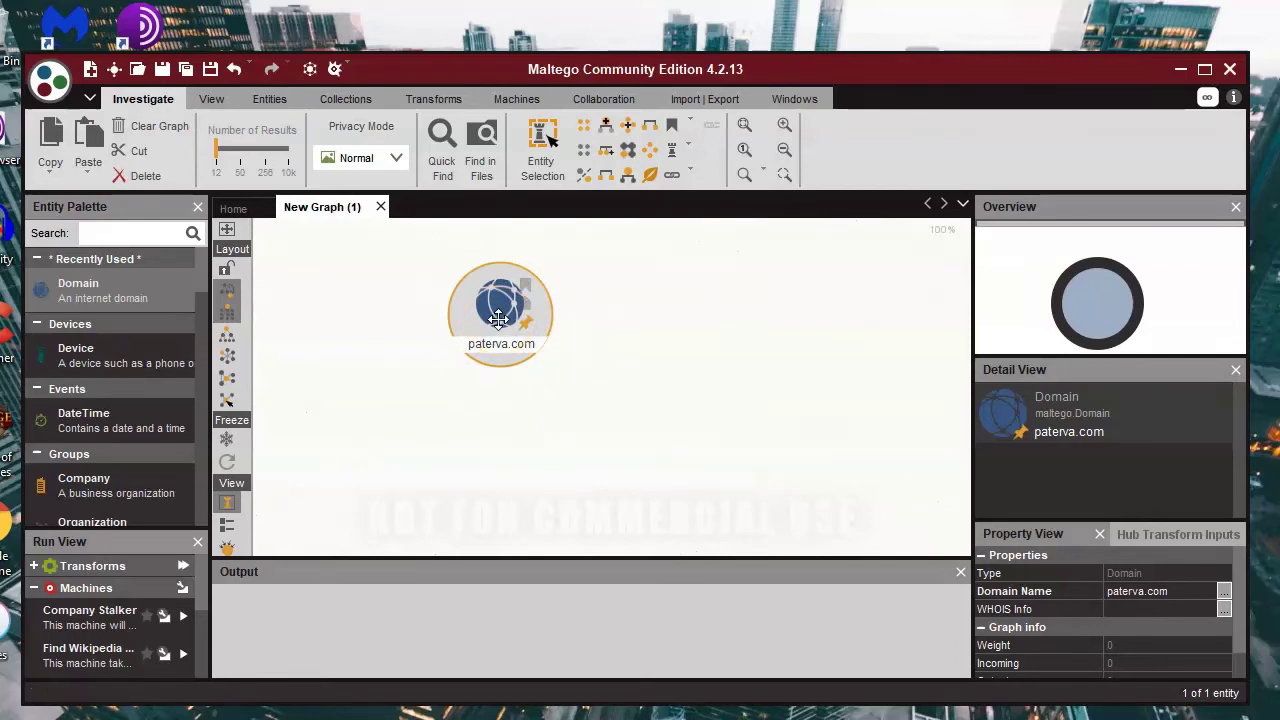
pyautogui.doubleClick(498, 318)
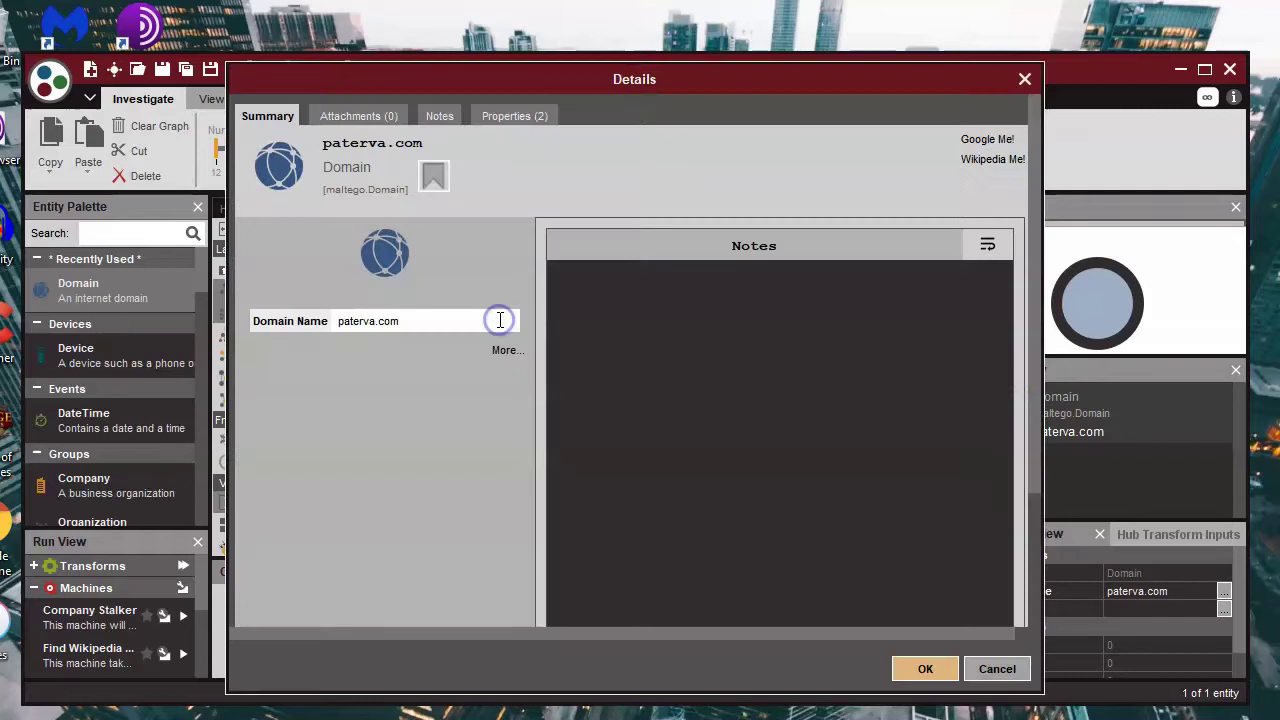
pyautogui.click(405, 320)
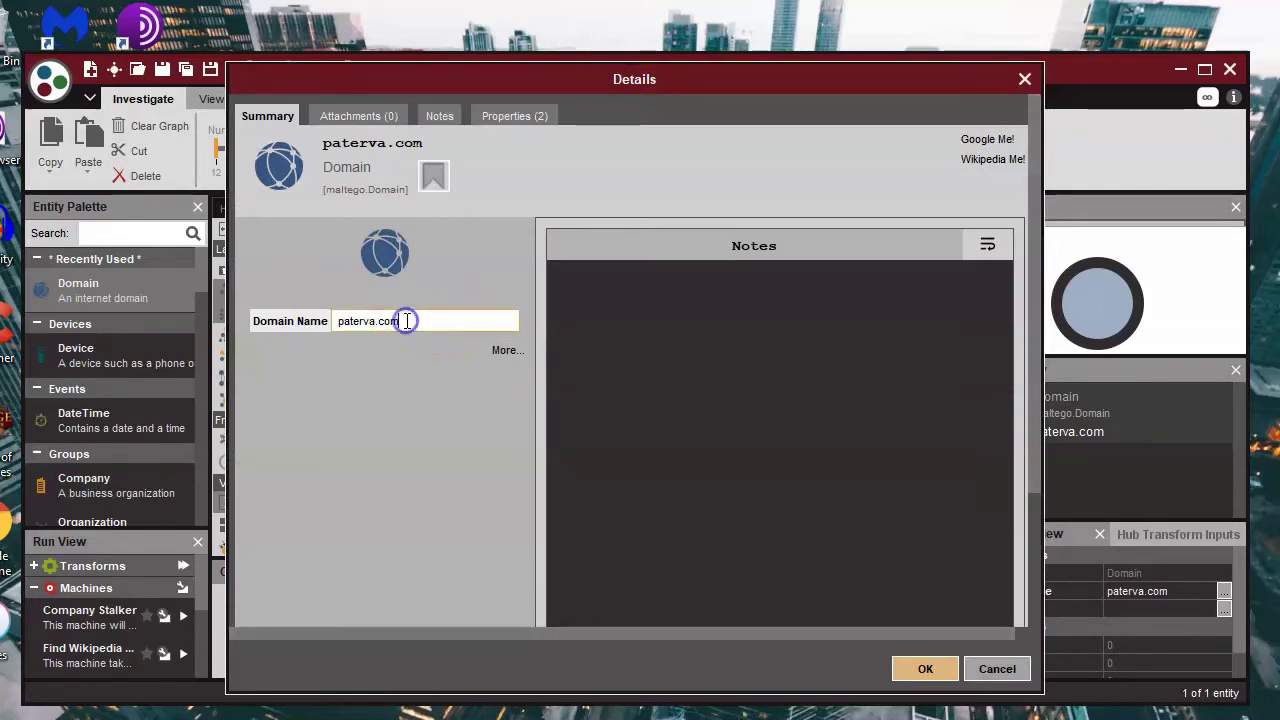
pyautogui.press('BackSpace')
pyautogui.press('BackSpace')
pyautogui.press('BackSpace')
pyautogui.press('BackSpace')
pyautogui.press('BackSpace')
pyautogui.press('BackSpace')
pyautogui.press('BackSpace')
pyautogui.press('BackSpace')
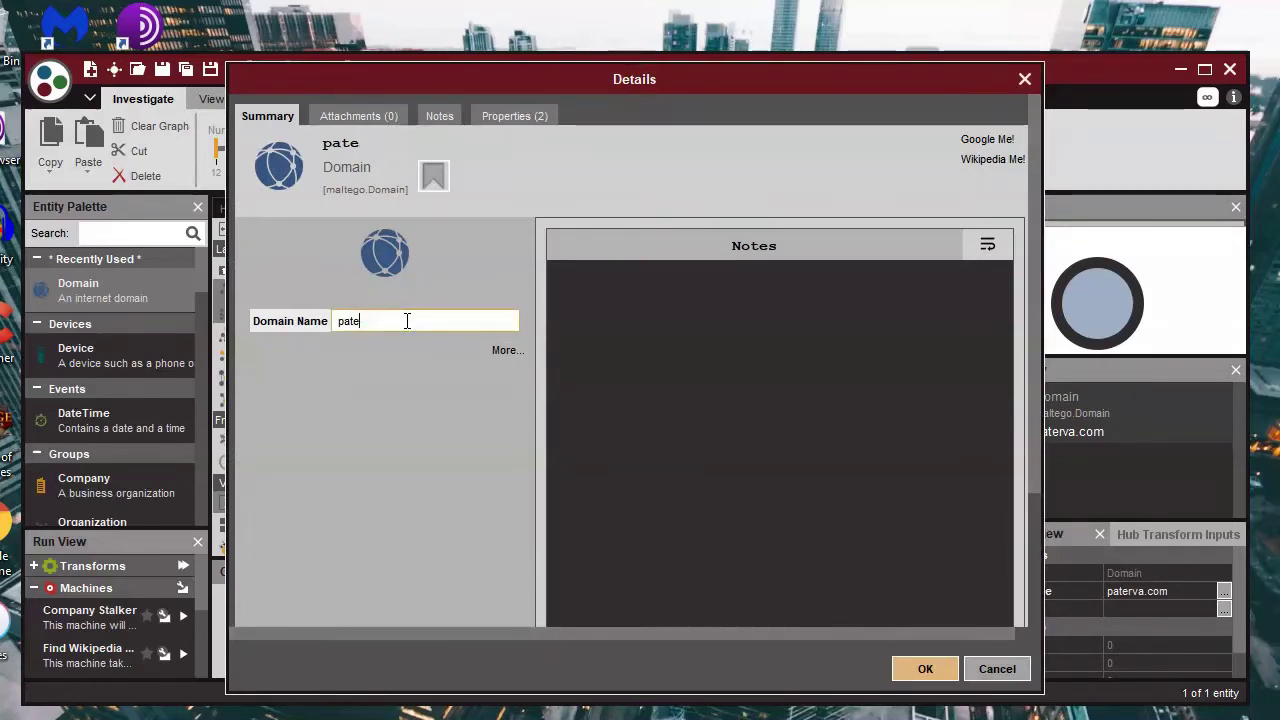
pyautogui.write('avoidbigbro.com')
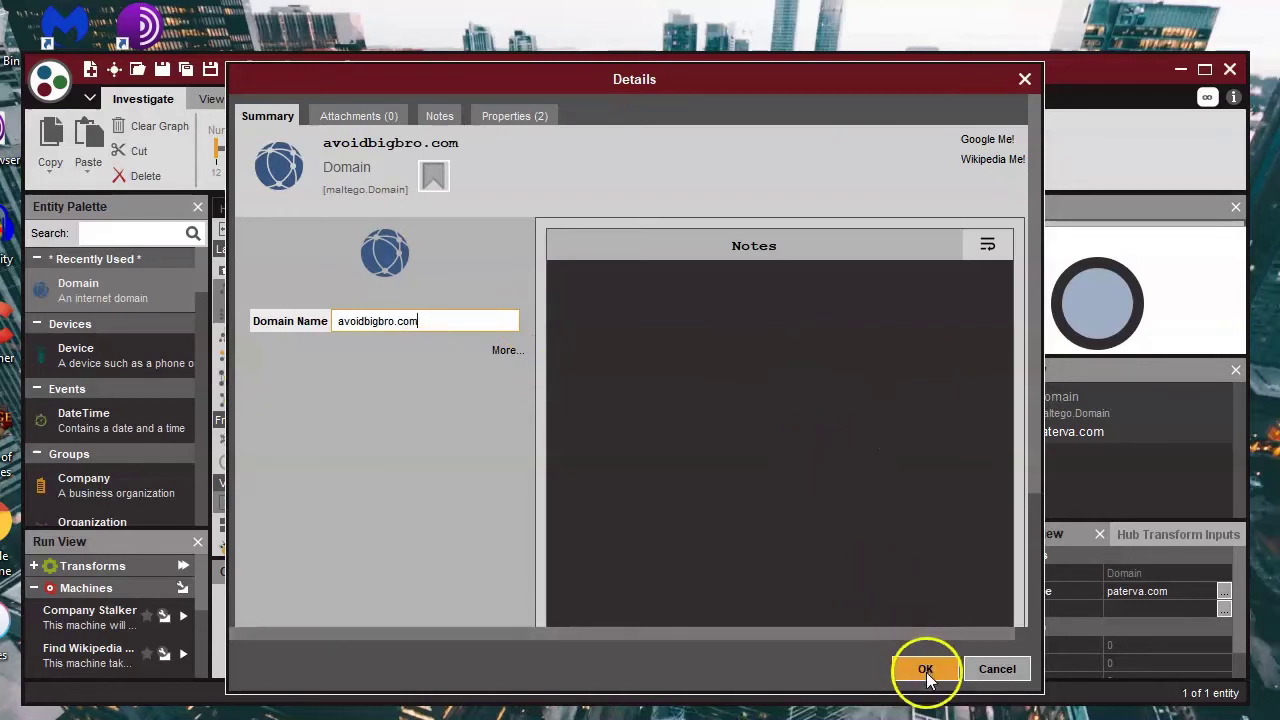
pyautogui.click(926, 670)
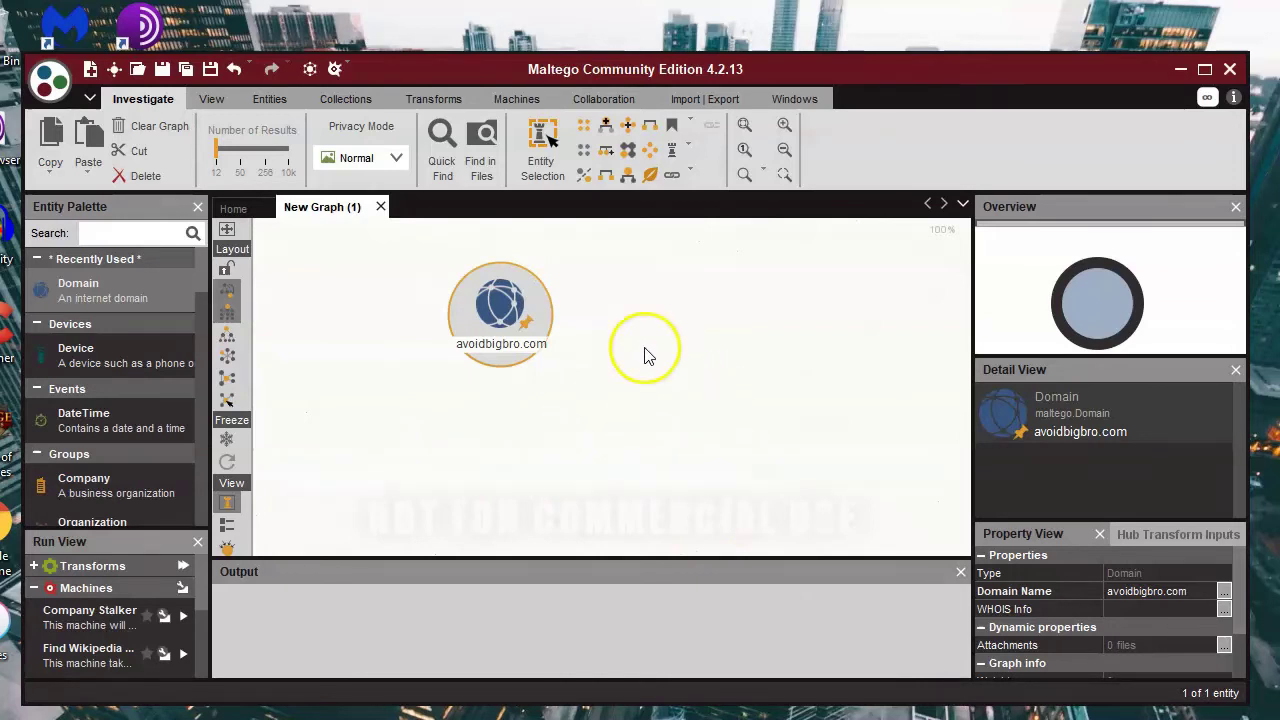
pyautogui.rightClick(500, 311)
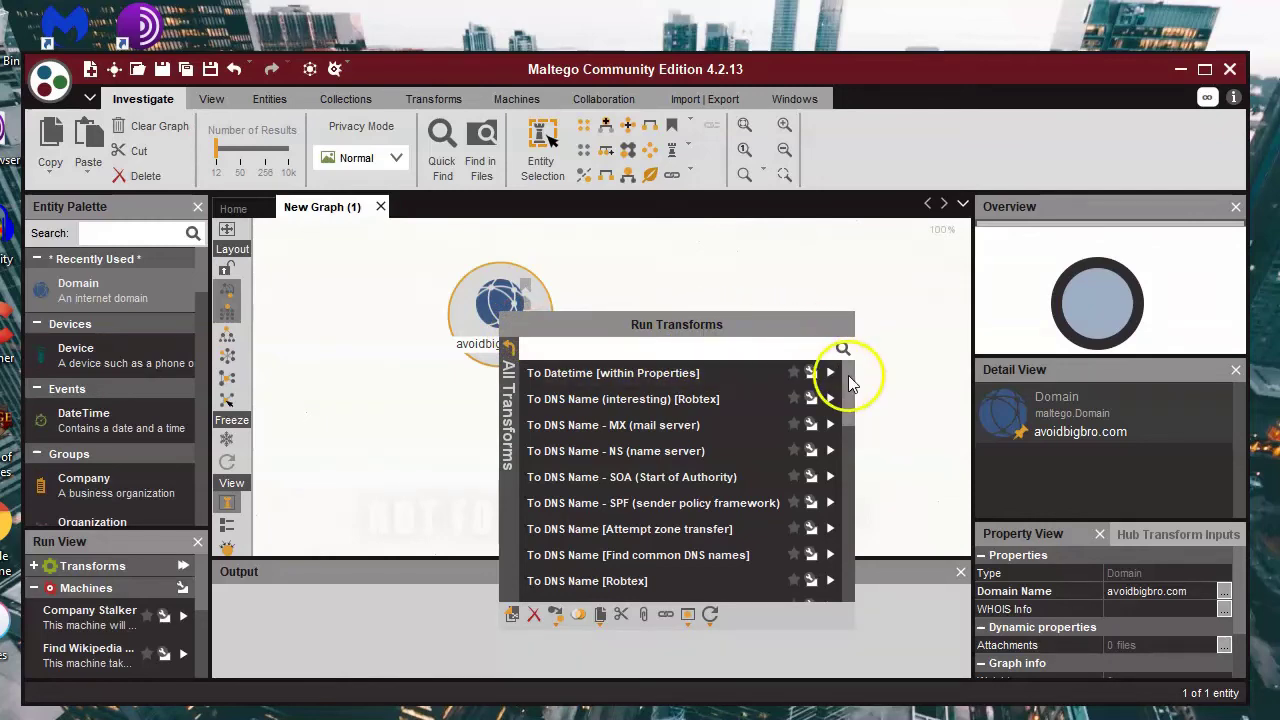
pyautogui.moveTo(849, 385)
pyautogui.mouseDown()
pyautogui.moveTo(850, 566)
pyautogui.moveTo(848, 372)
pyautogui.mouseUp()
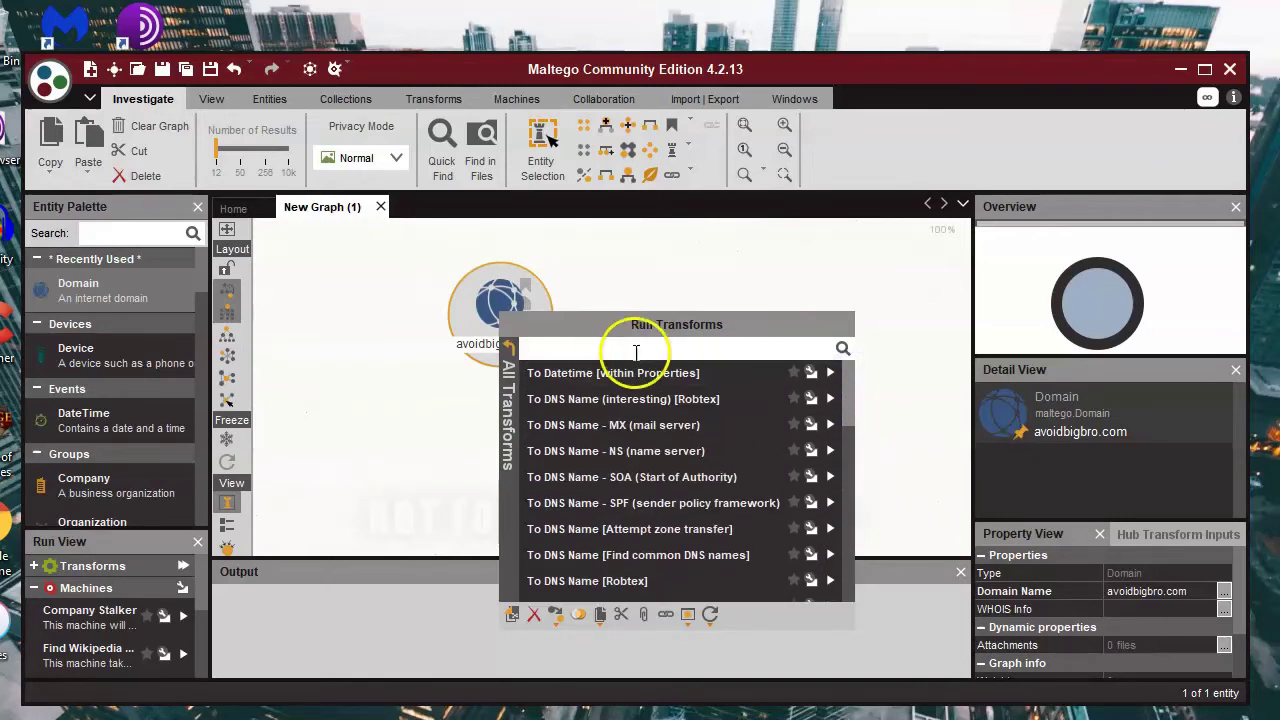
pyautogui.click(576, 347)
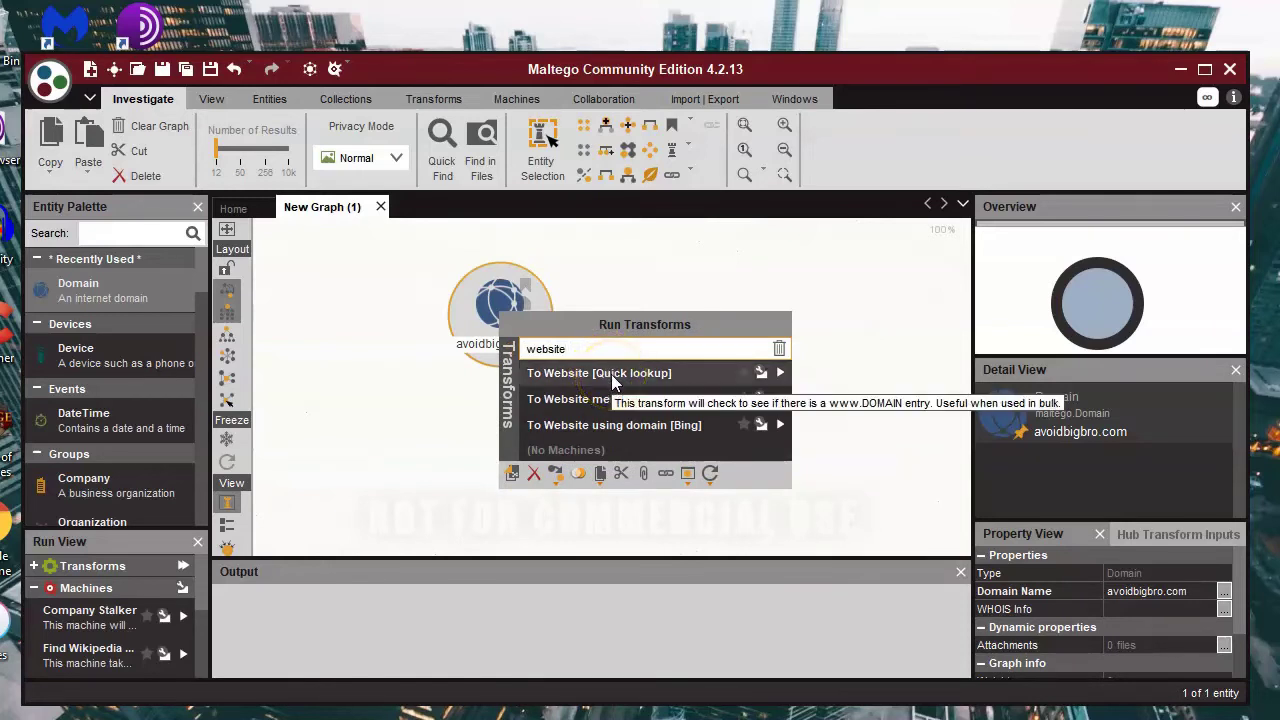
pyautogui.click(612, 376)
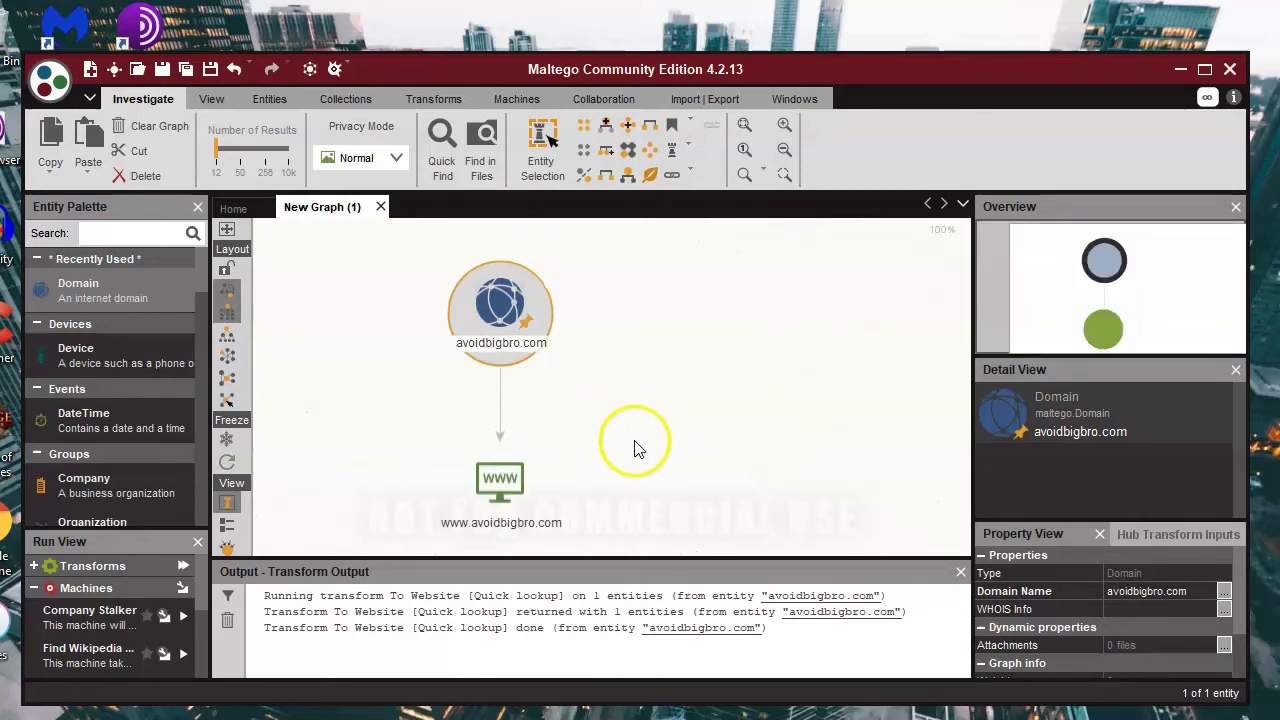
pyautogui.click(500, 495)
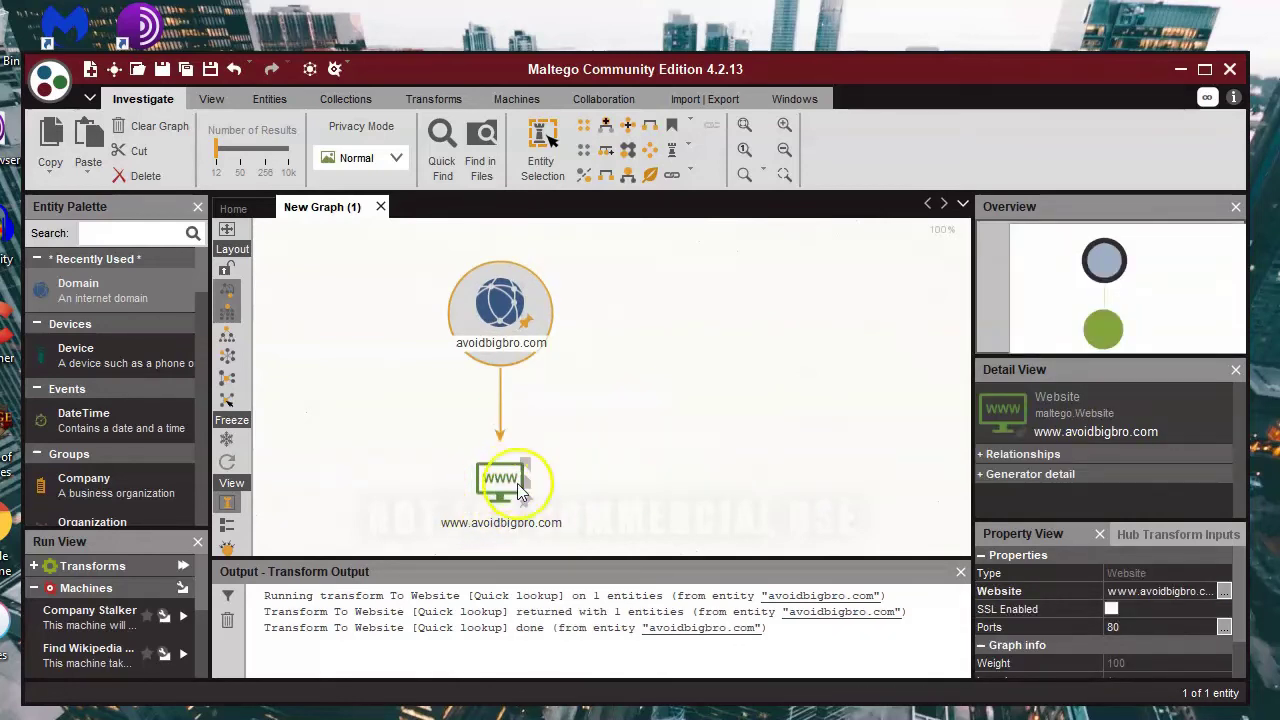
pyautogui.click(695, 465)
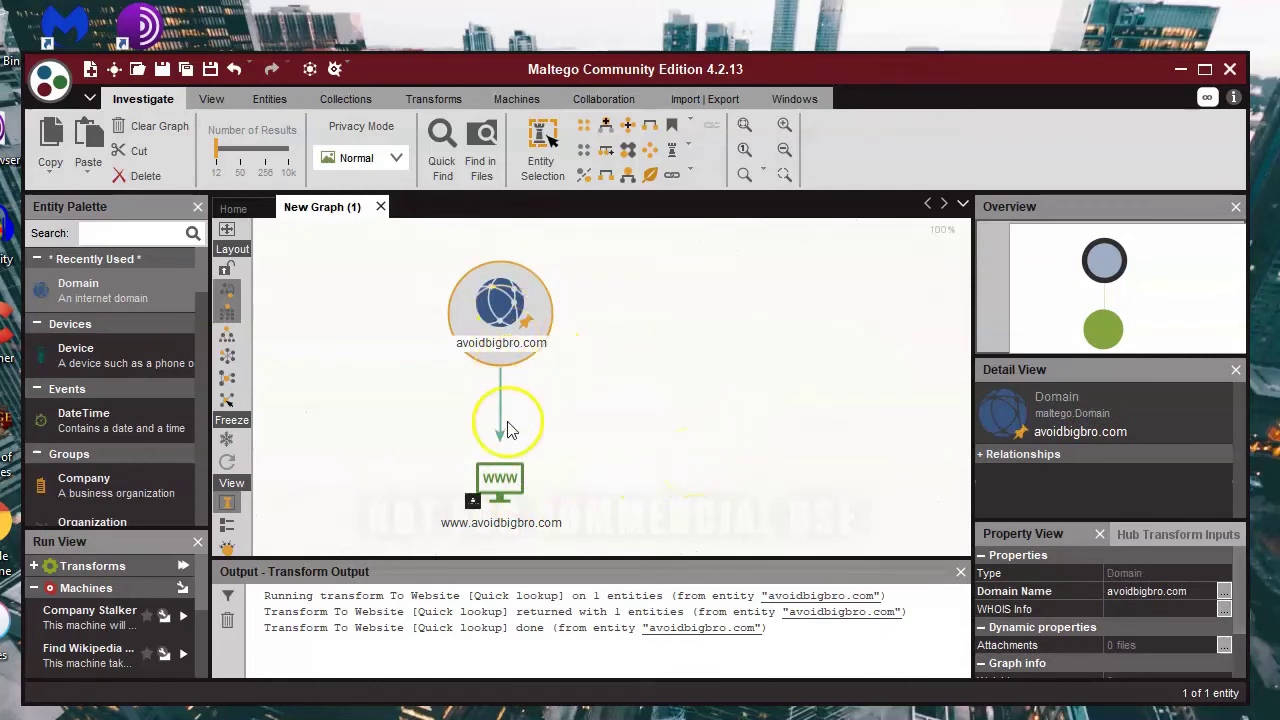
pyautogui.click(528, 487)
pyautogui.click(615, 480)
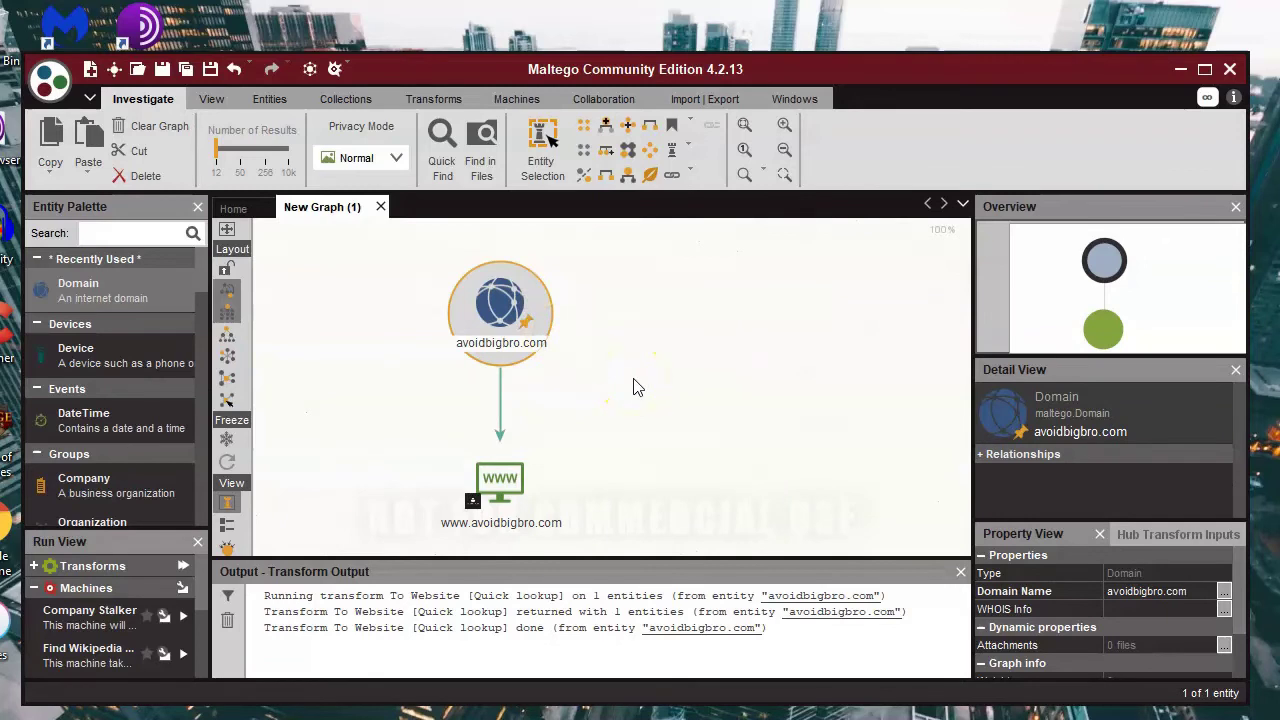
pyautogui.click(500, 482)
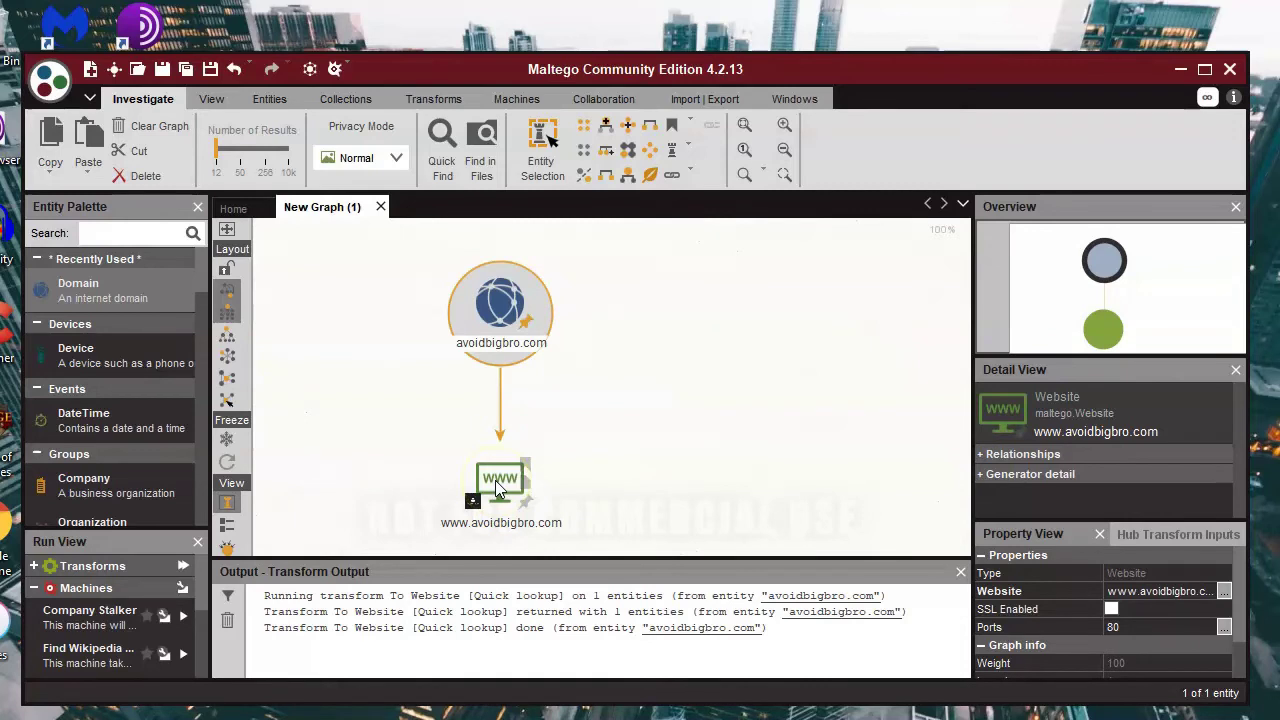
pyautogui.rightClick(500, 484)
pyautogui.click(578, 518)
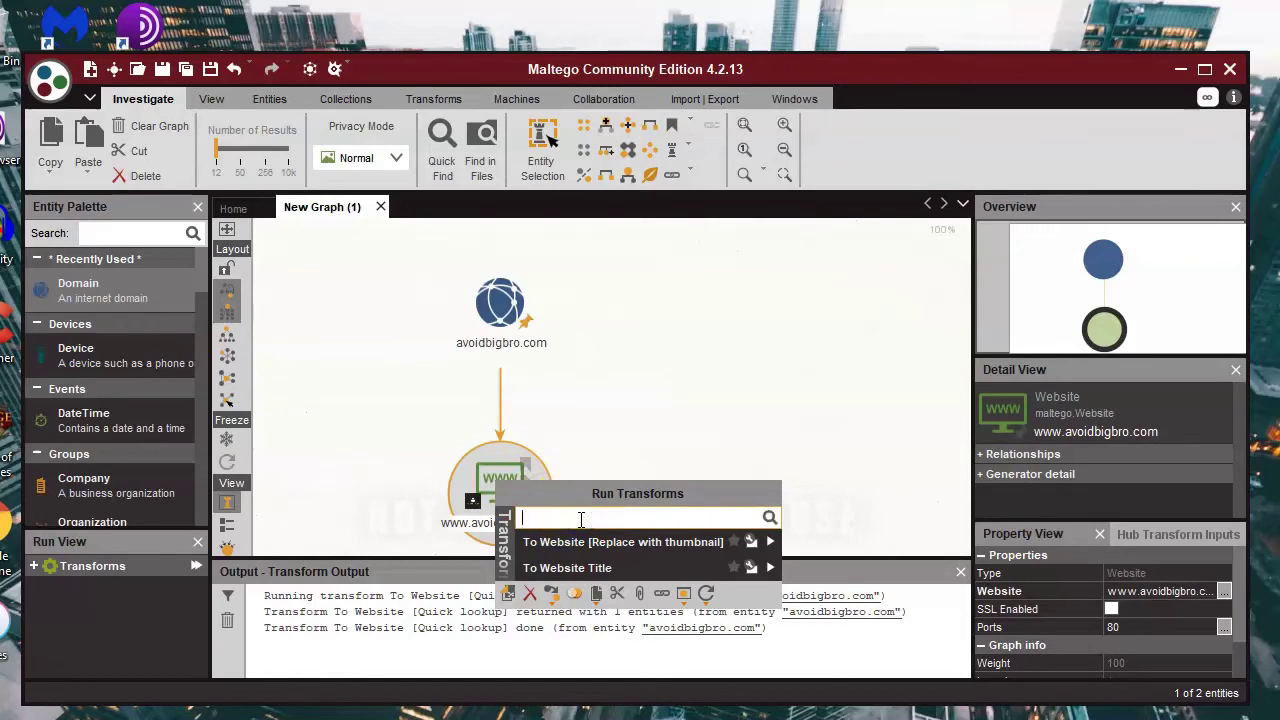
pyautogui.click(572, 540)
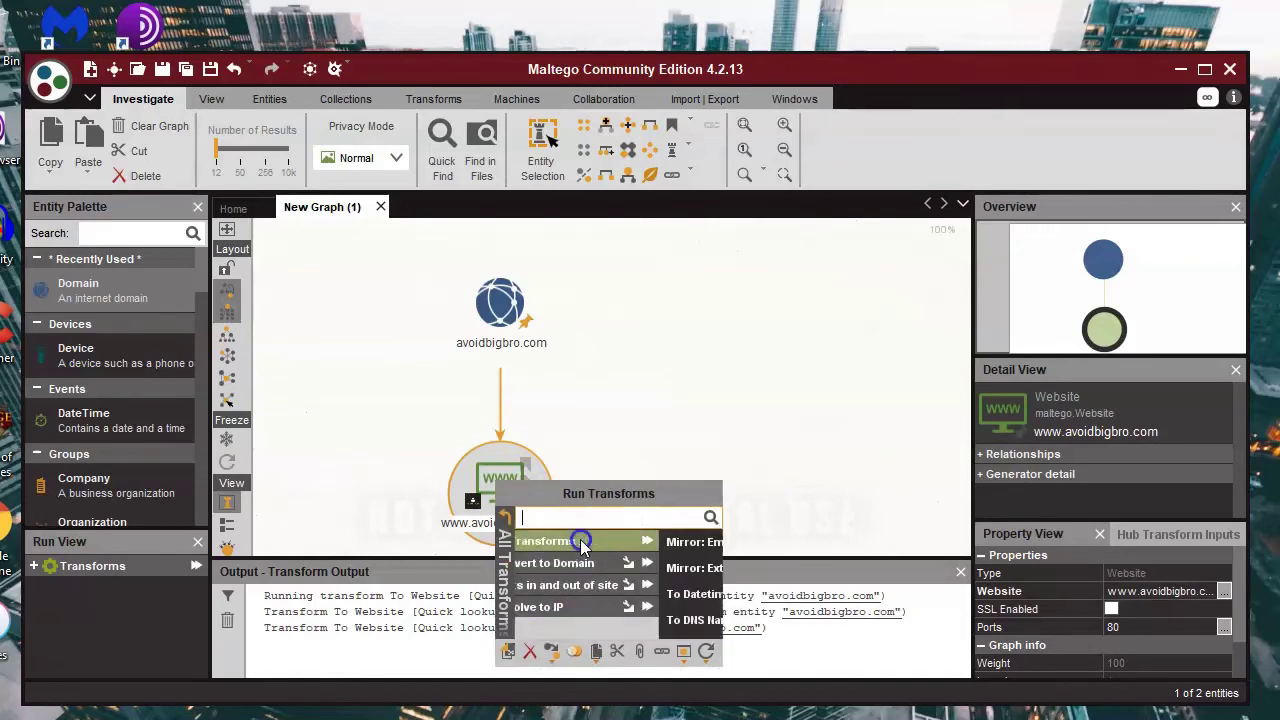
pyautogui.click(558, 432)
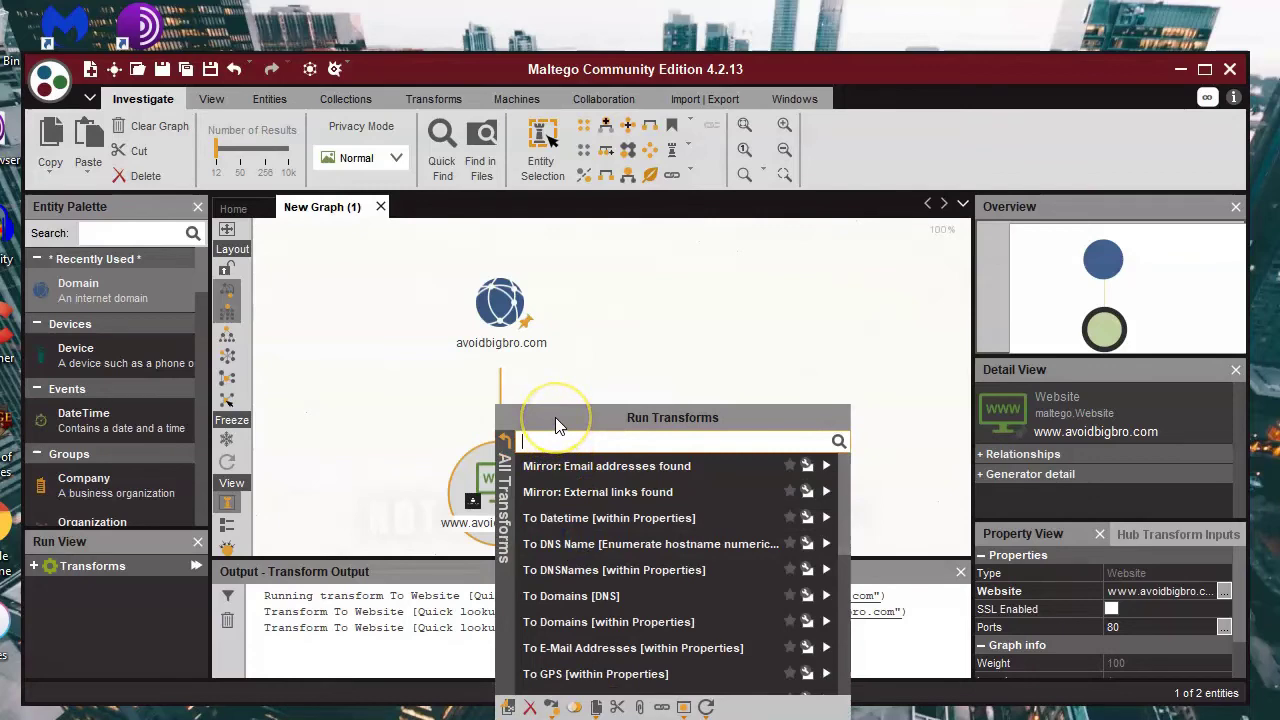
pyautogui.write('ip')
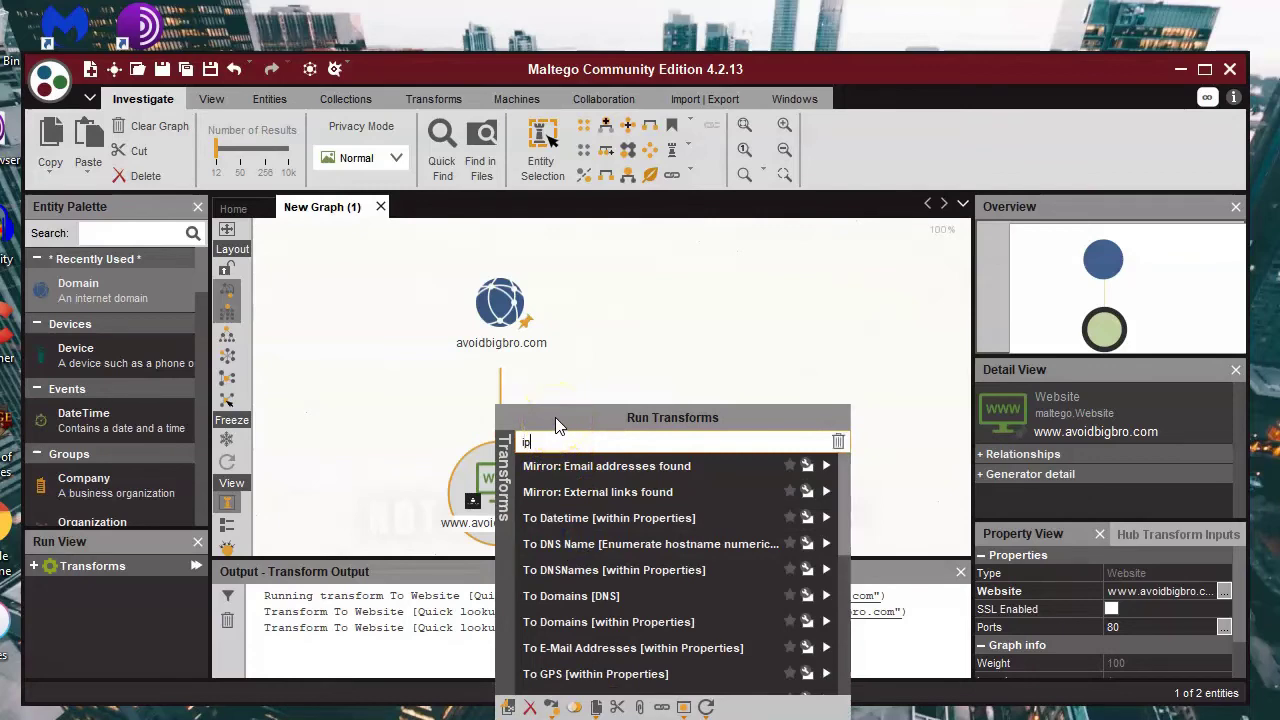
pyautogui.click(556, 420)
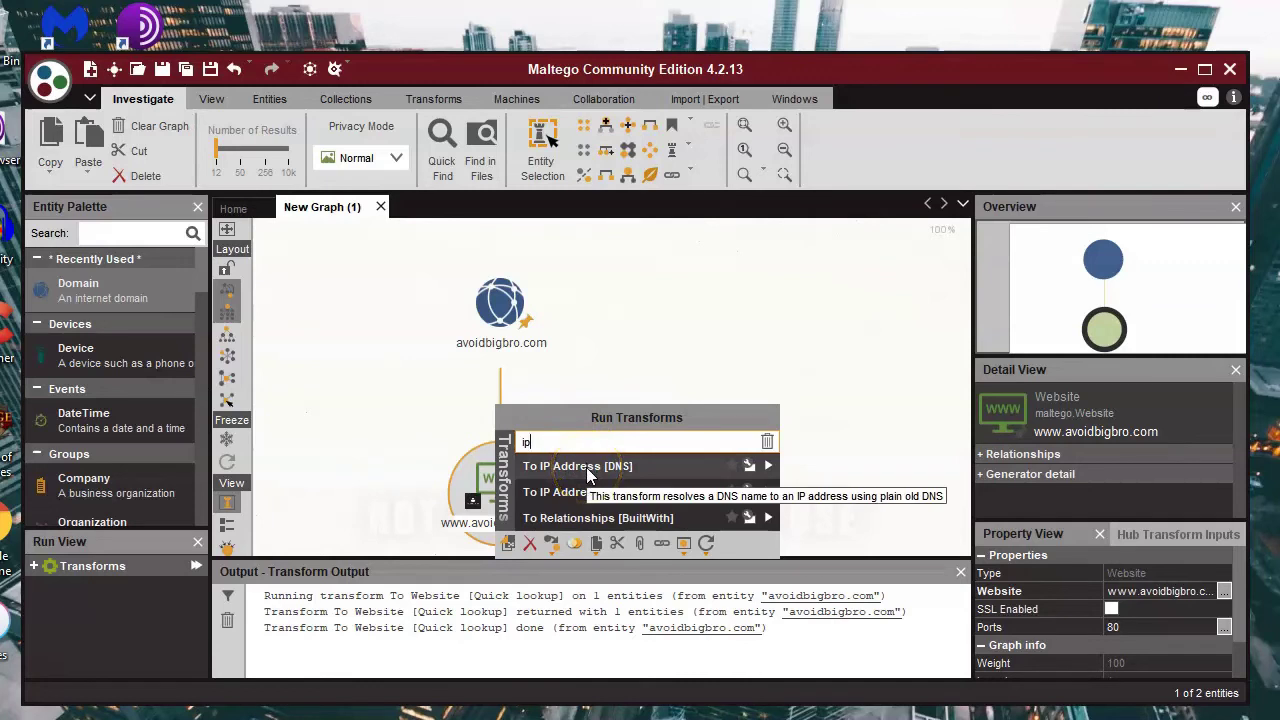
pyautogui.click(587, 470)
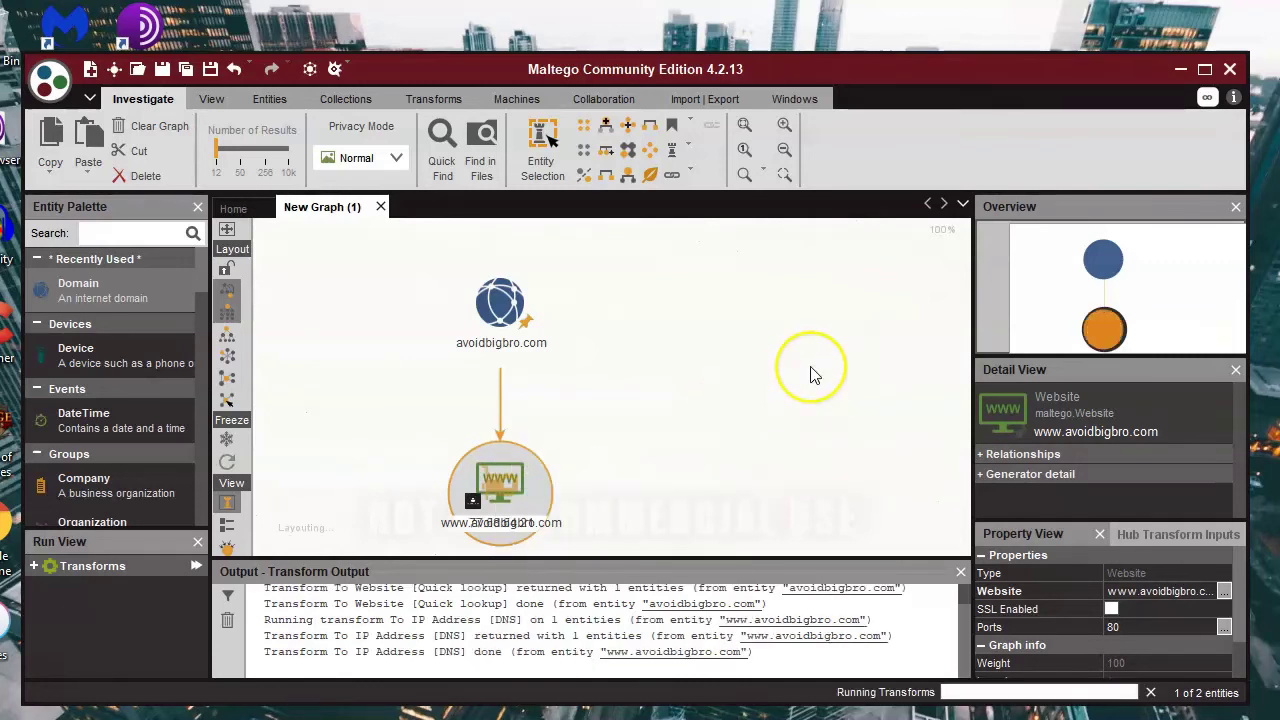
pyautogui.moveTo(957, 297)
pyautogui.mouseDown()
pyautogui.moveTo(964, 282)
pyautogui.moveTo(971, 400)
pyautogui.moveTo(971, 279)
pyautogui.mouseUp()
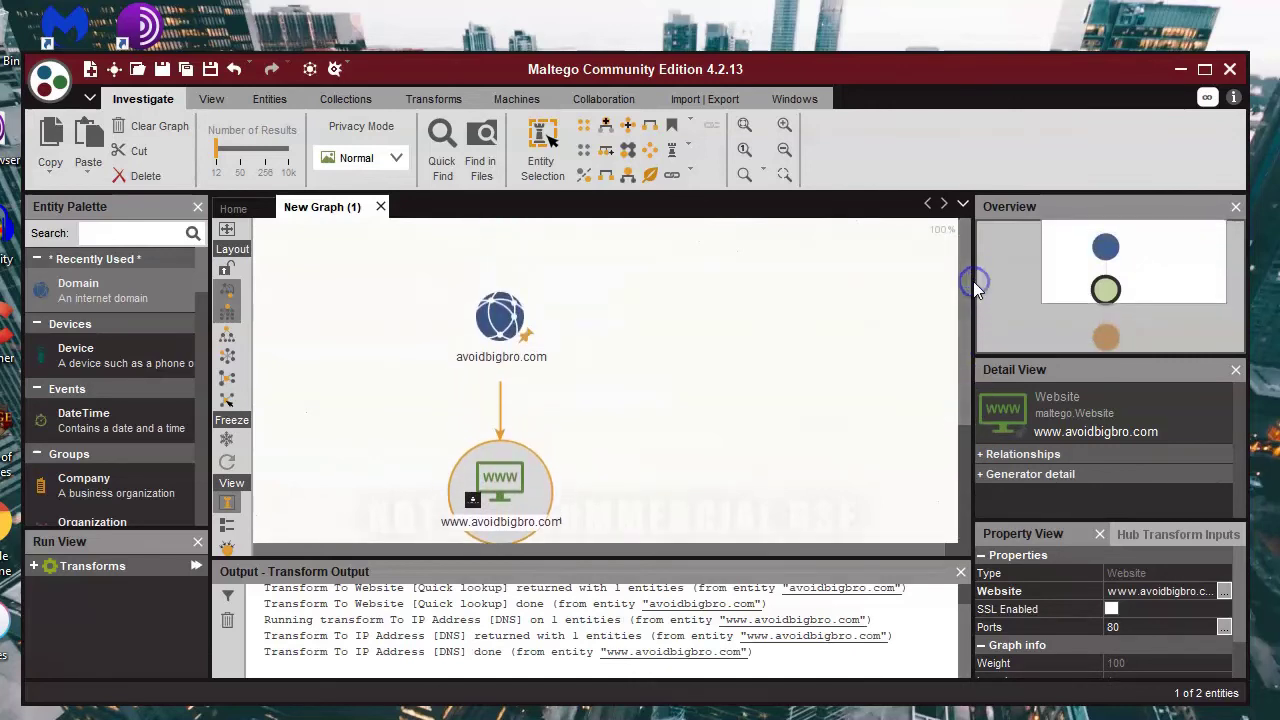
pyautogui.click(787, 150)
pyautogui.click(787, 152)
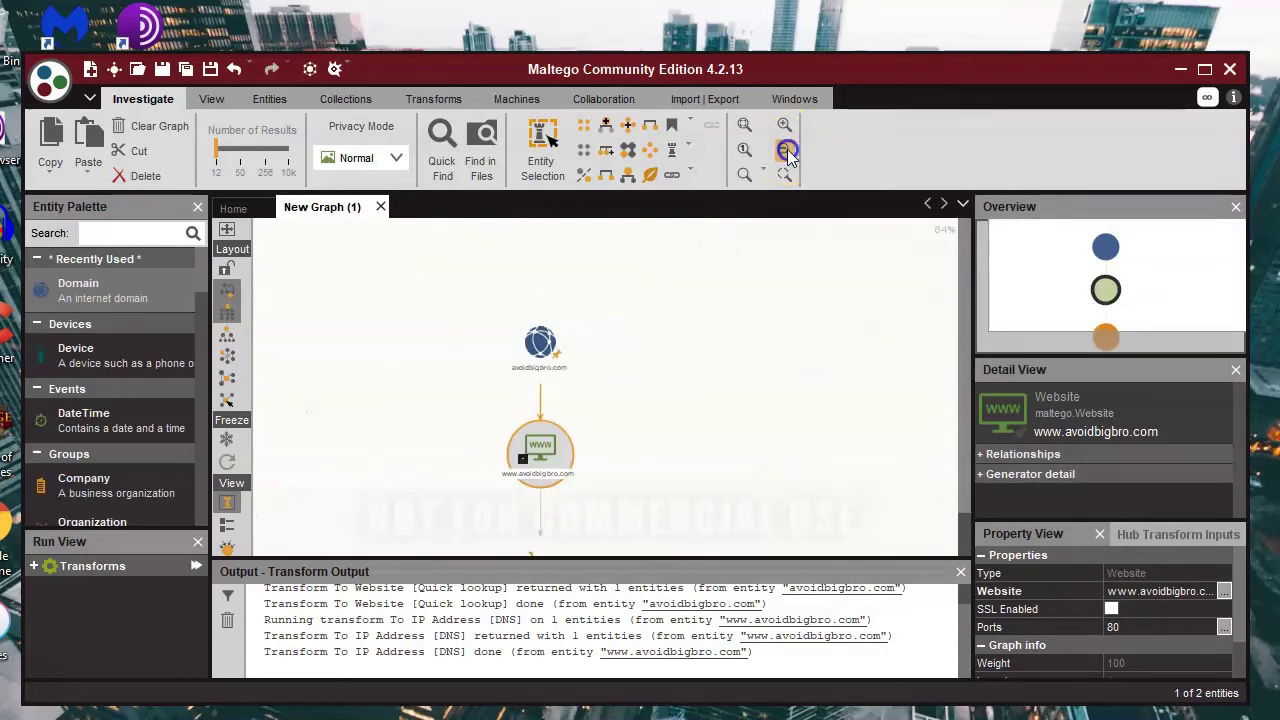
pyautogui.click(787, 152)
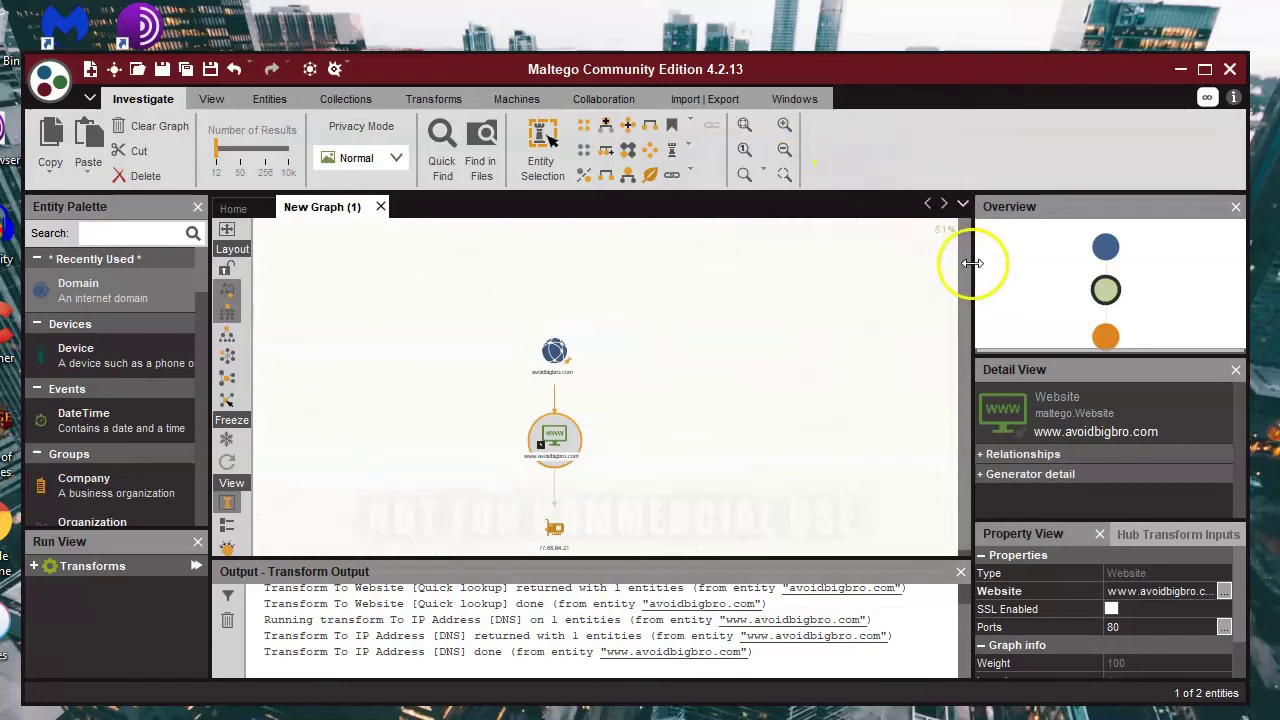
pyautogui.moveTo(962, 257); pyautogui.dragTo(958, 345)
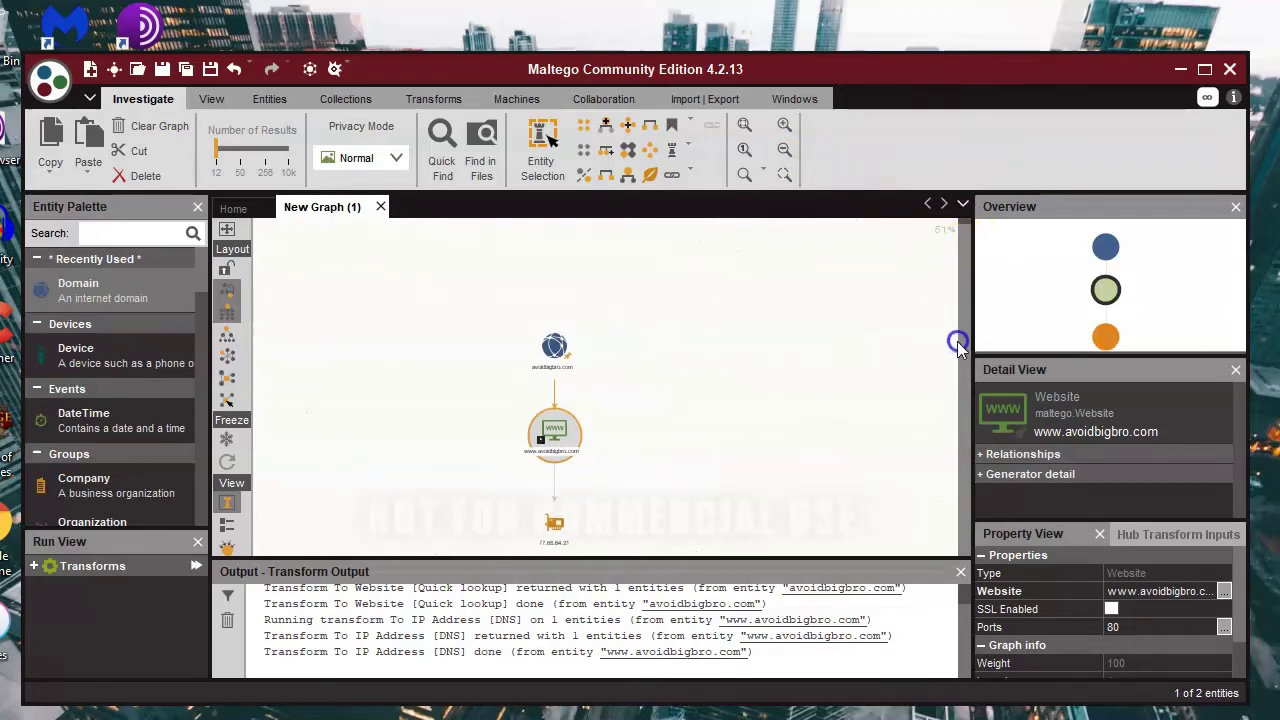
pyautogui.click(785, 124)
pyautogui.click(786, 124)
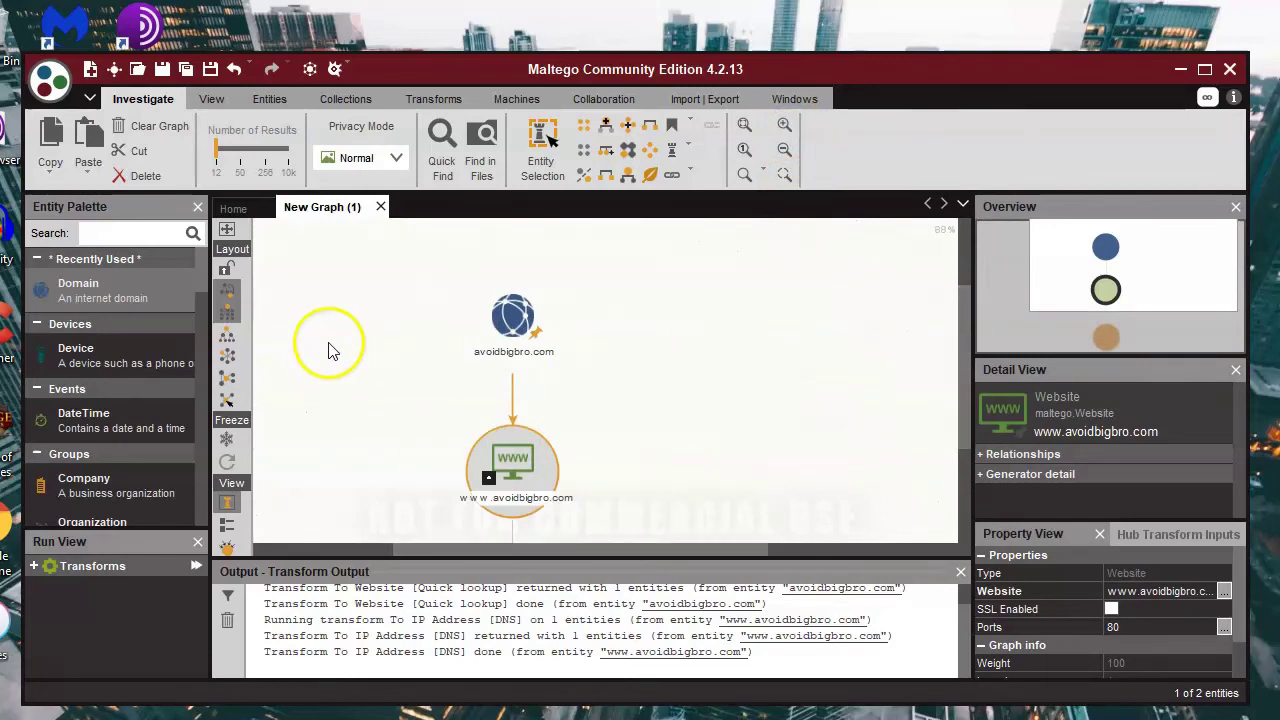
pyautogui.moveTo(411, 544); pyautogui.dragTo(394, 543)
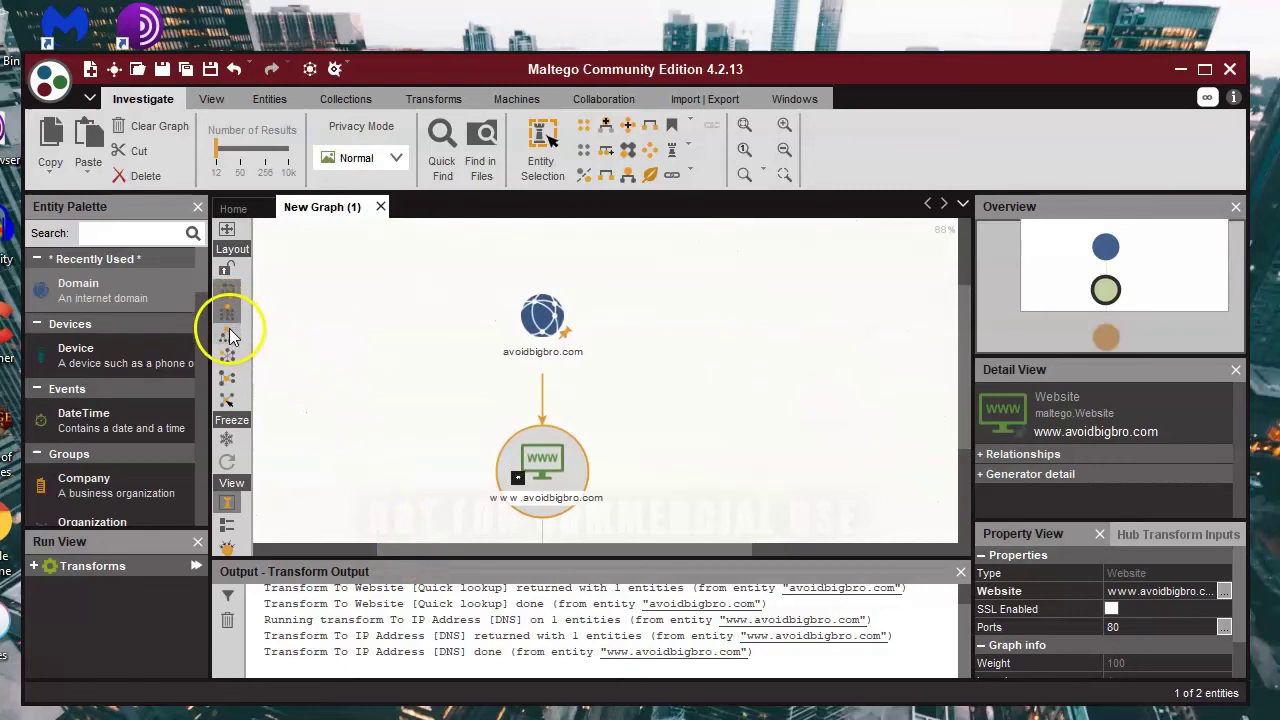
# Step: Apply the hierarchical layout so domain, website and 77.68.64.21 stack top-to-bottom
pyautogui.click(229, 372)
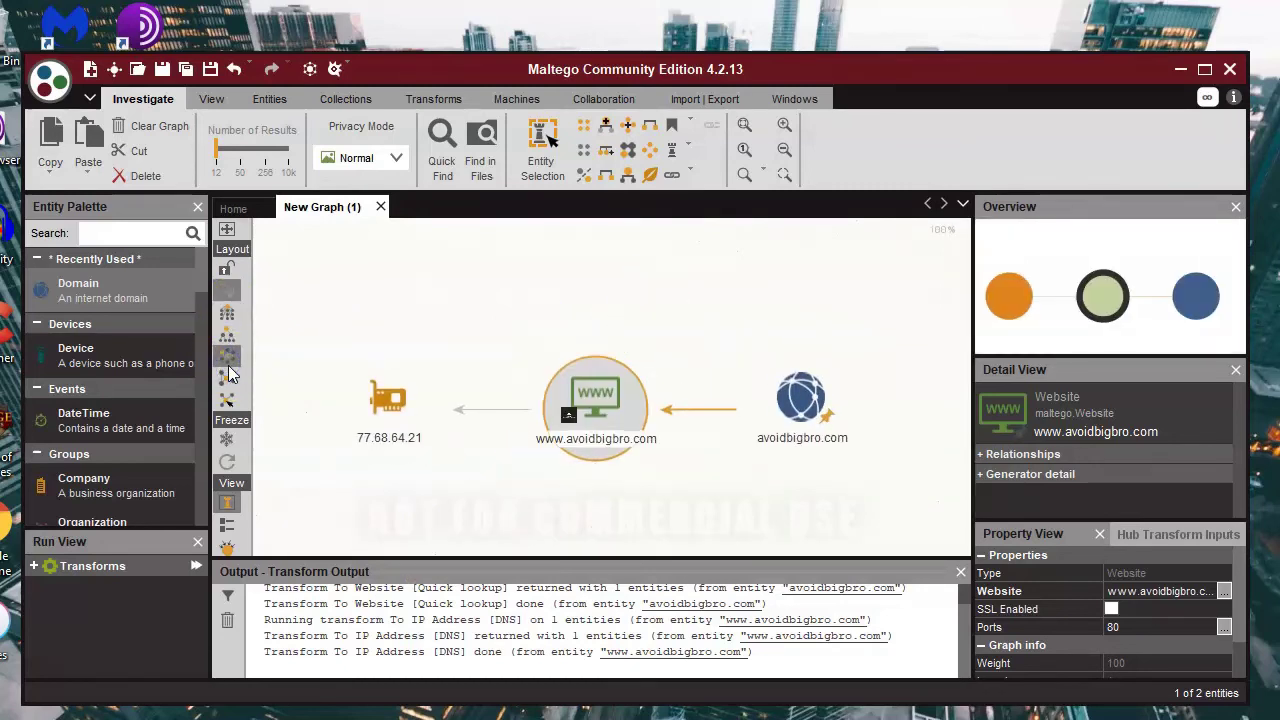
pyautogui.click(227, 296)
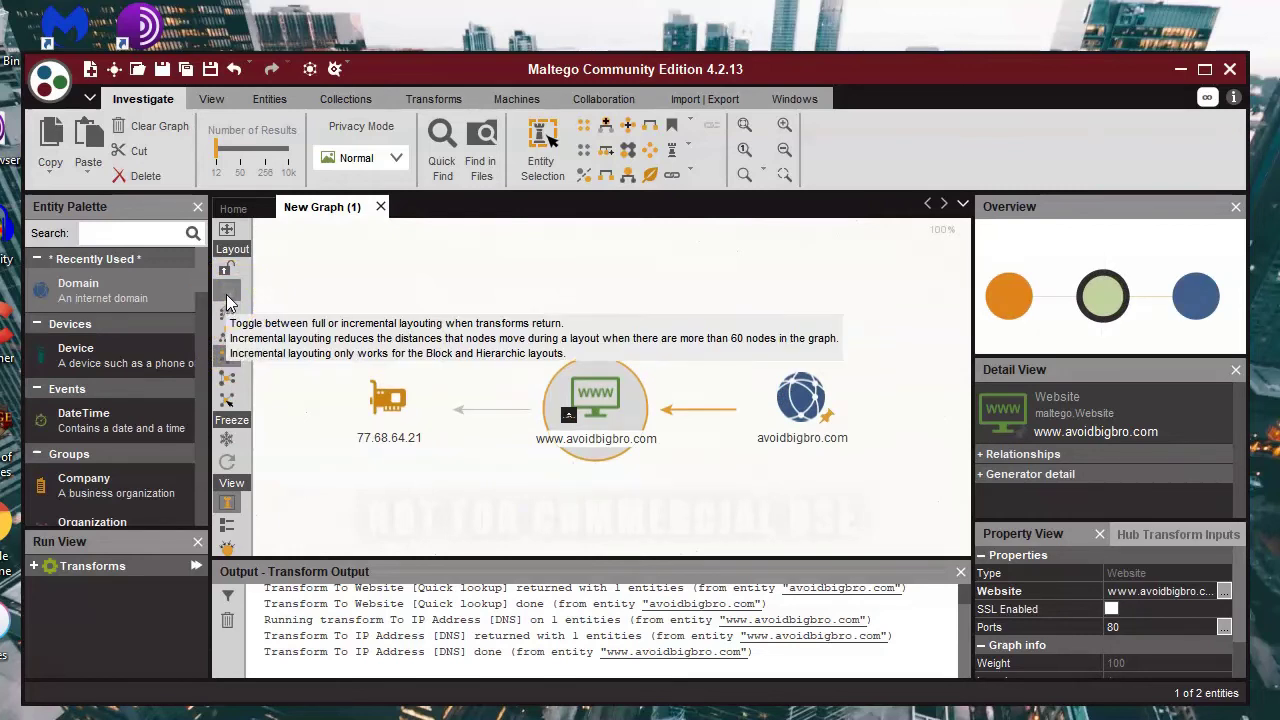
pyautogui.click(227, 318)
pyautogui.click(426, 295)
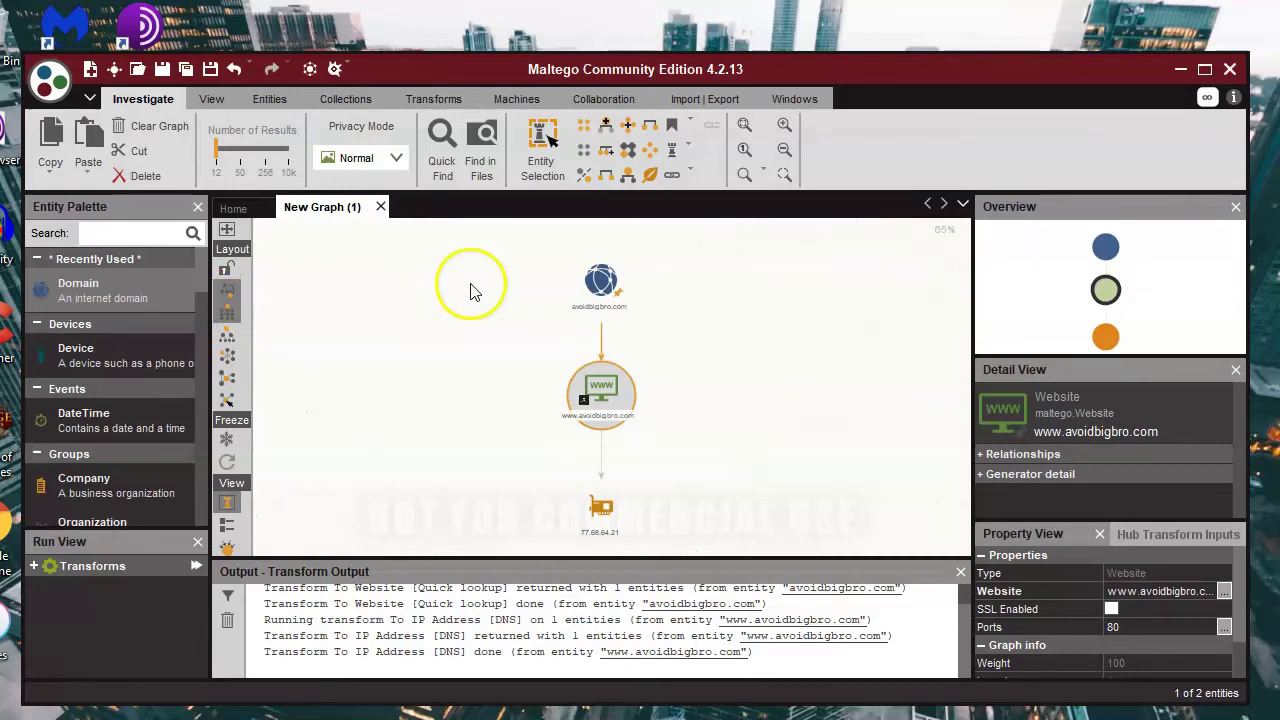
pyautogui.click(407, 250)
pyautogui.click(50, 82)
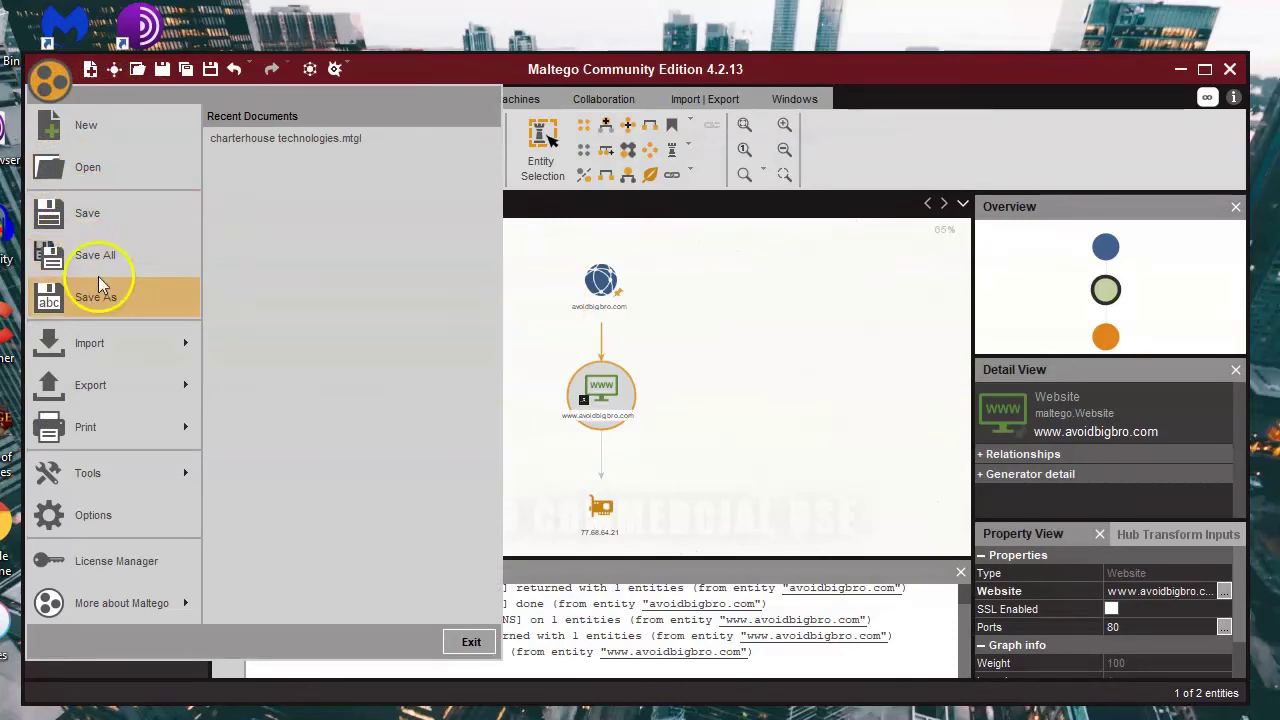
pyautogui.moveTo(113, 342)
pyautogui.moveTo(123, 380)
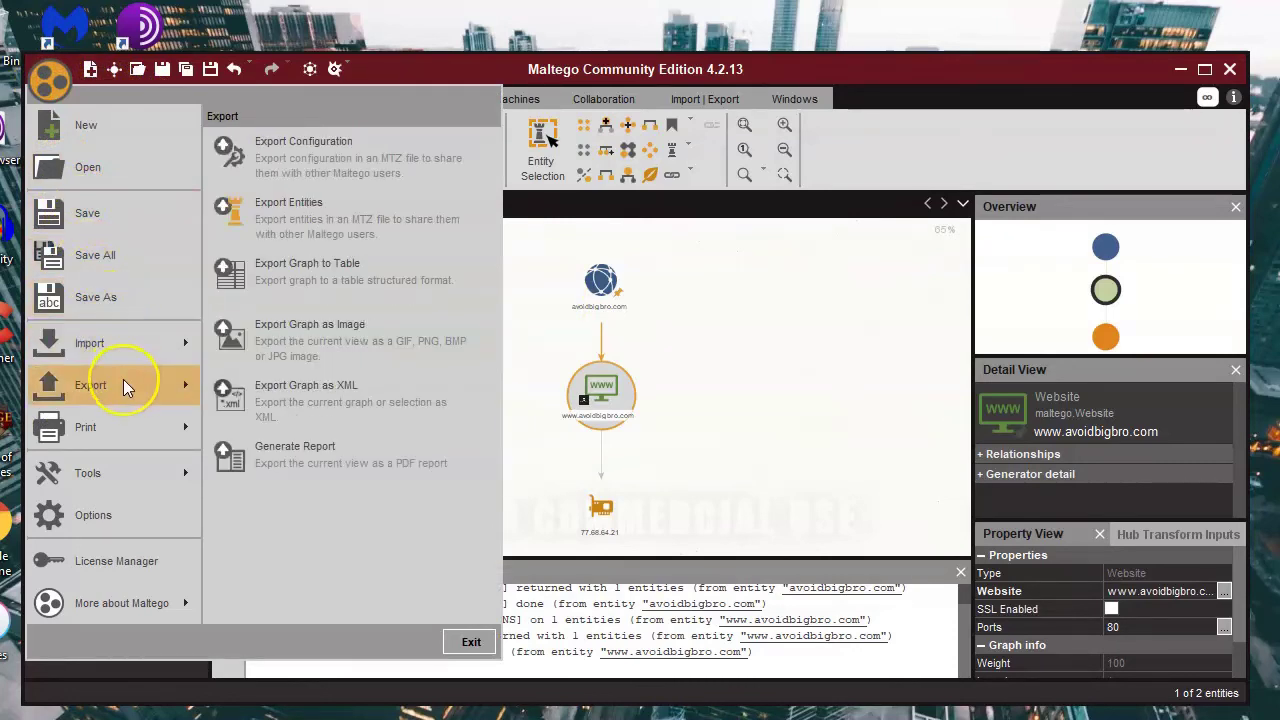
pyautogui.moveTo(119, 433)
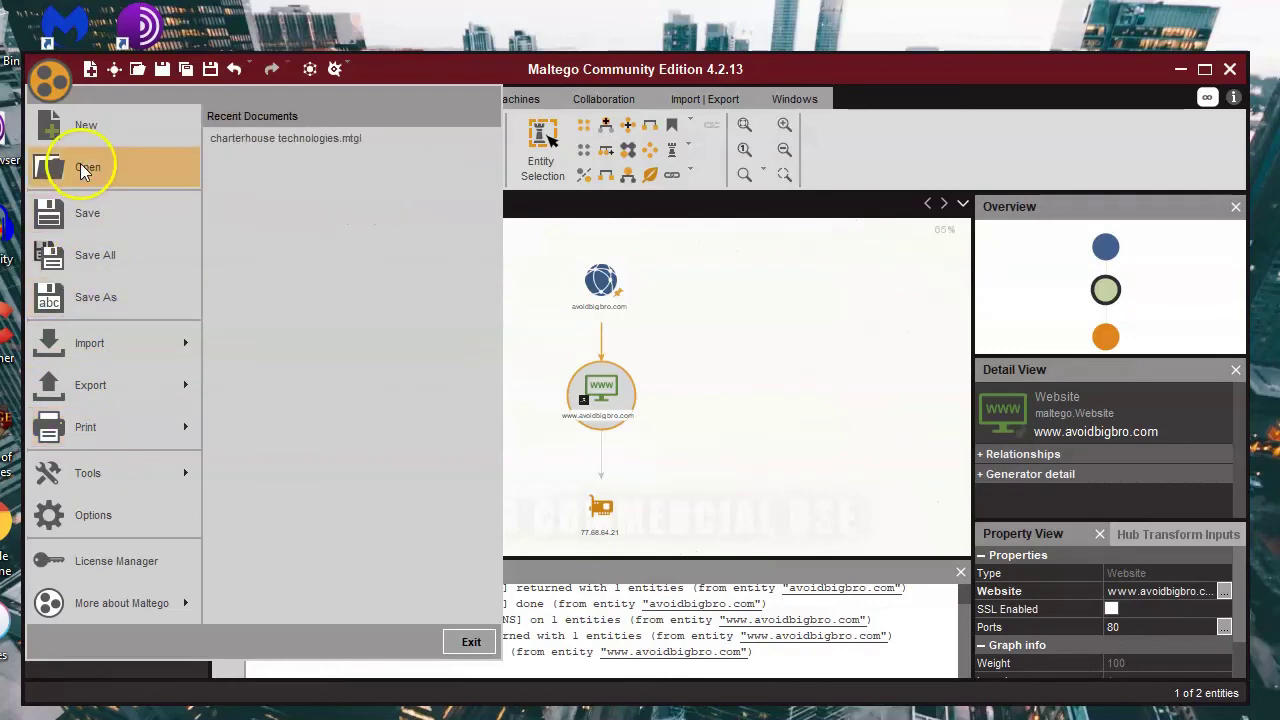
pyautogui.click(50, 84)
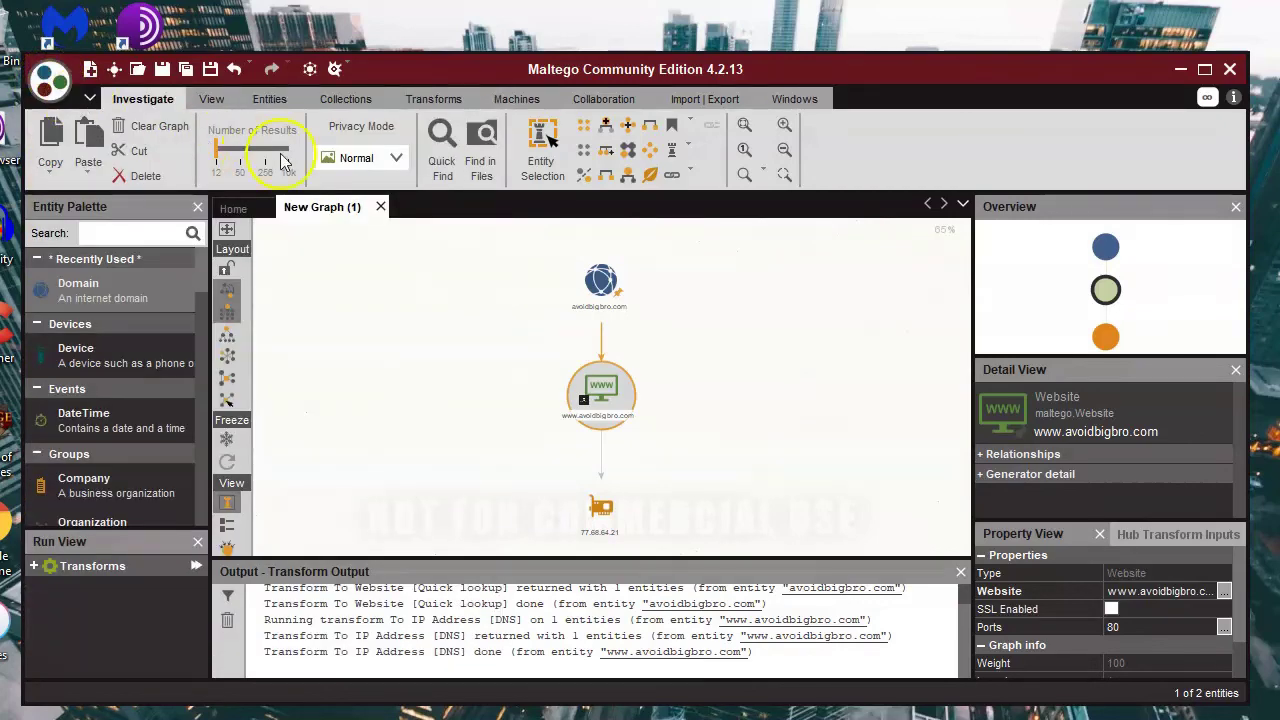
pyautogui.click(212, 98)
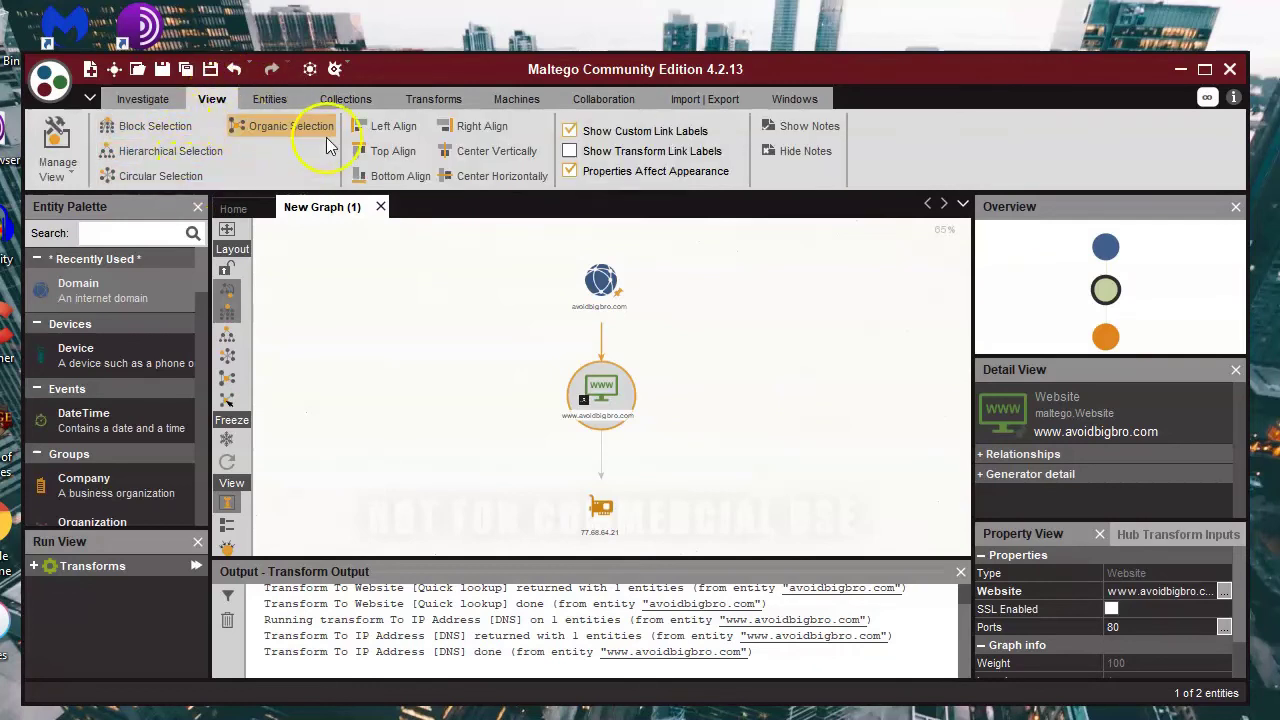
pyautogui.click(268, 99)
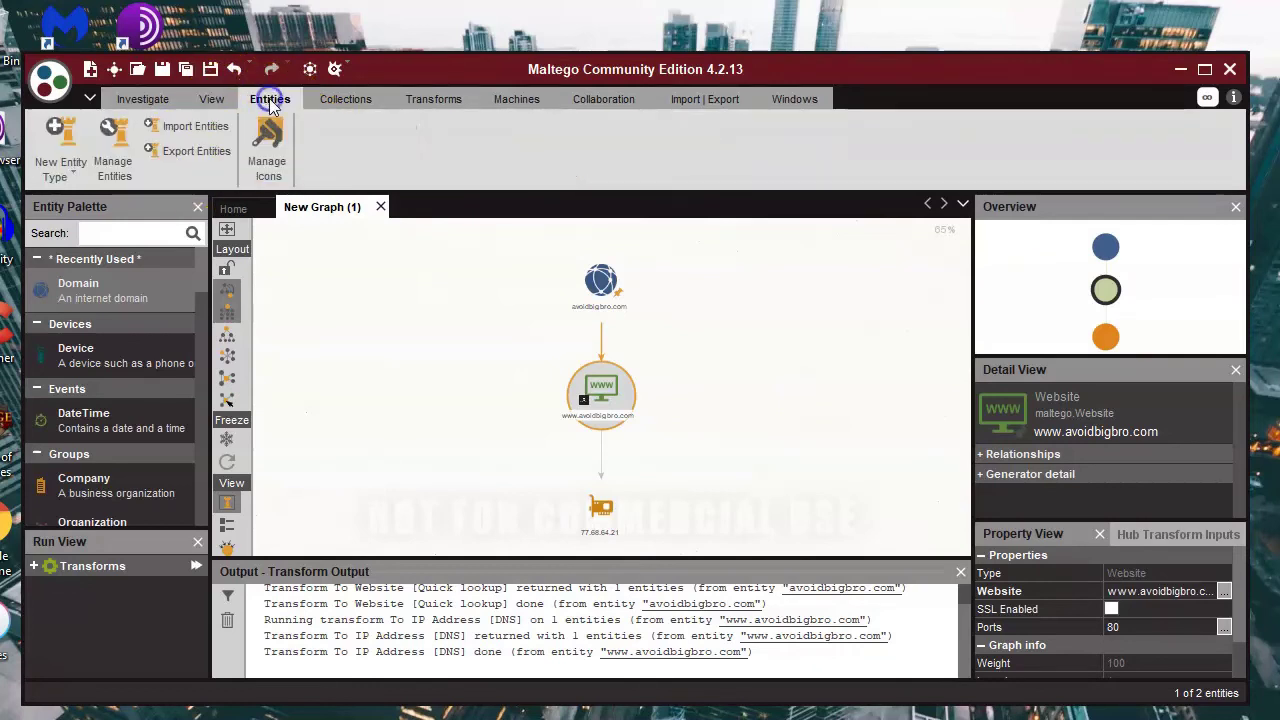
pyautogui.click(341, 104)
pyautogui.click(430, 100)
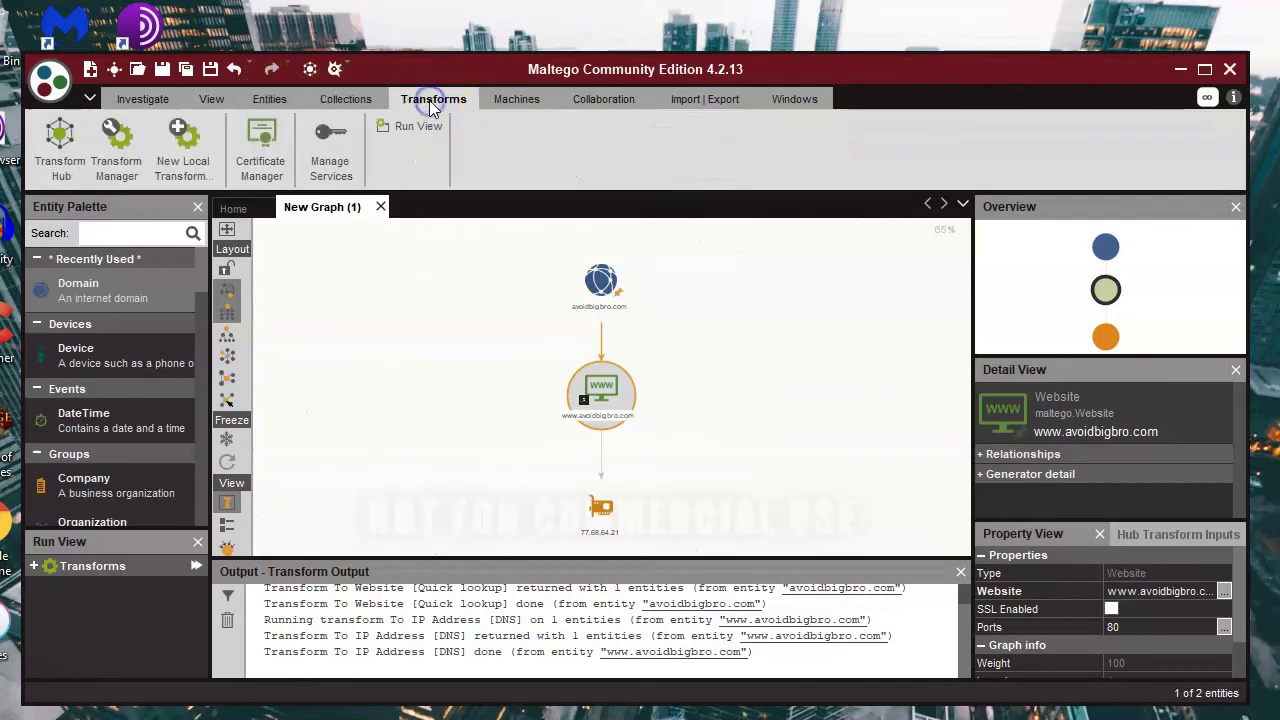
pyautogui.click(500, 106)
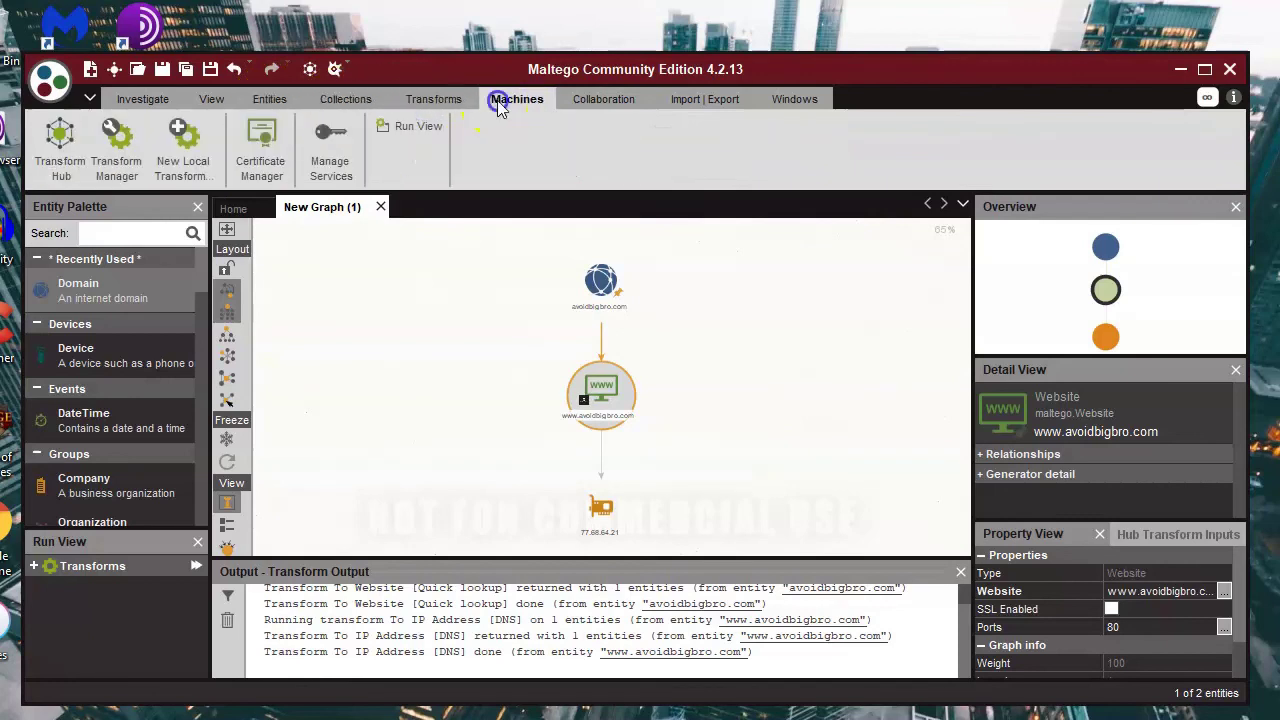
pyautogui.click(590, 108)
pyautogui.click(688, 100)
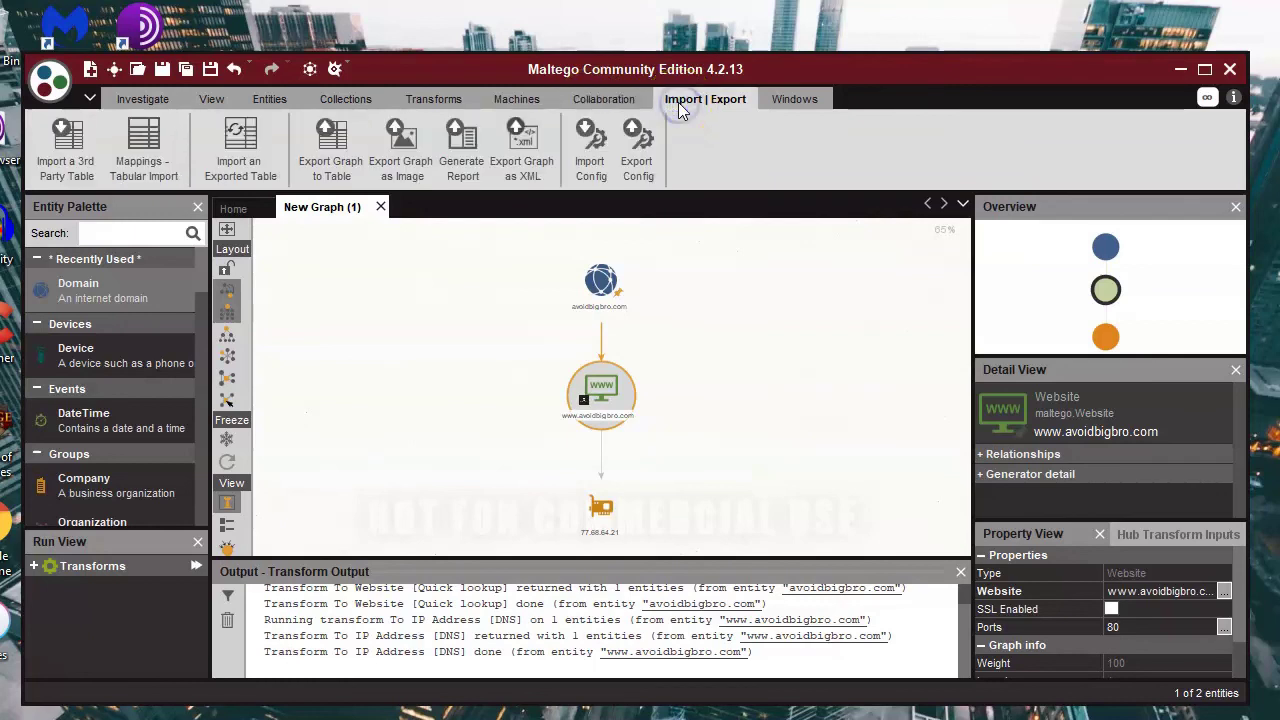
pyautogui.click(152, 101)
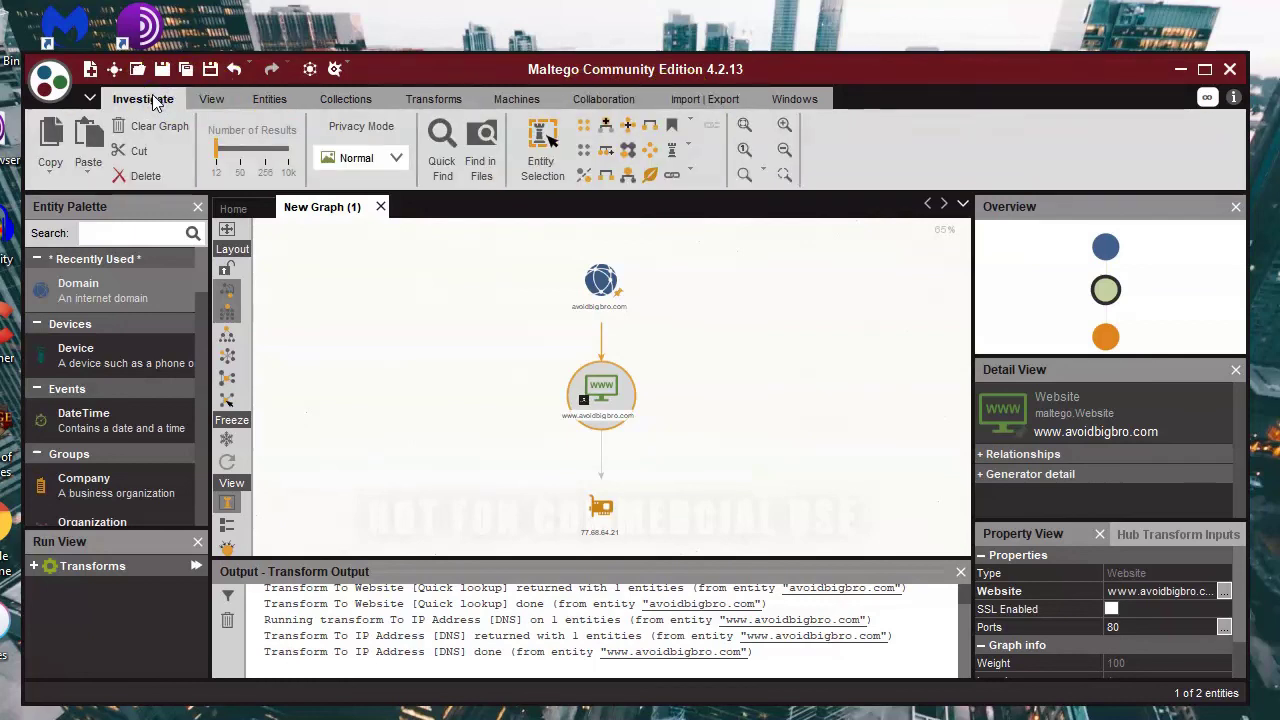
pyautogui.click(54, 74)
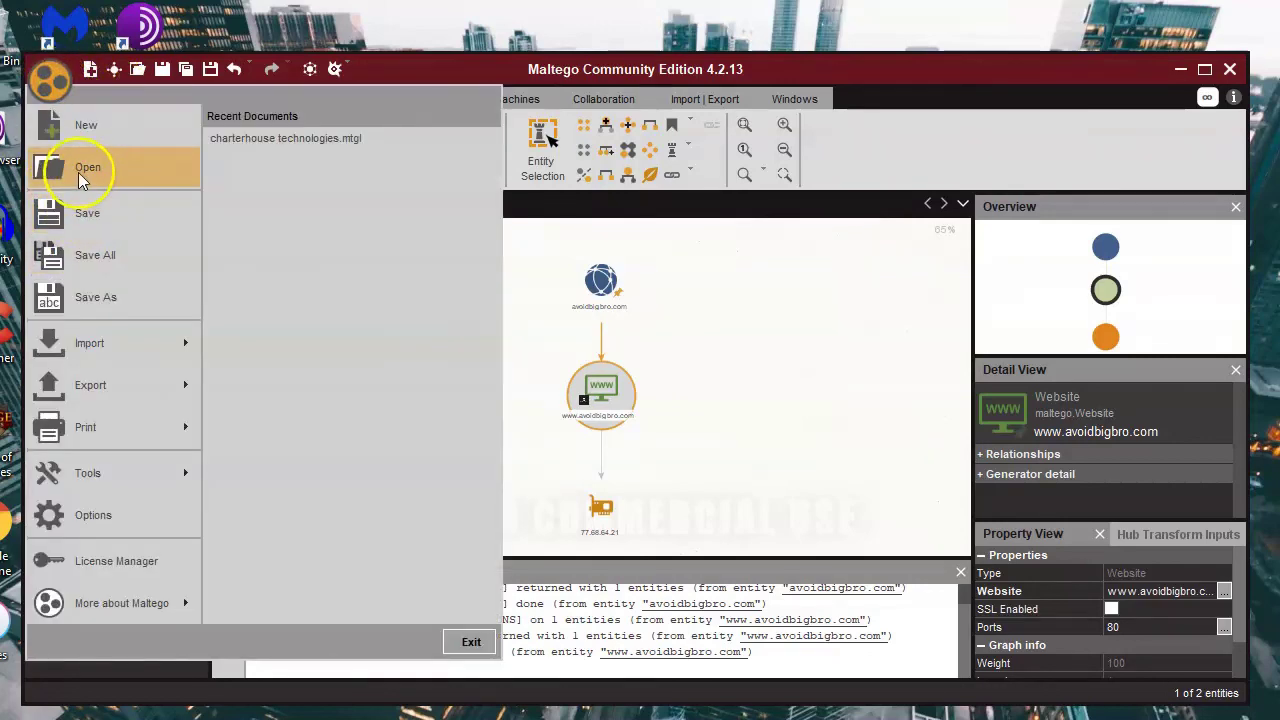
pyautogui.click(52, 86)
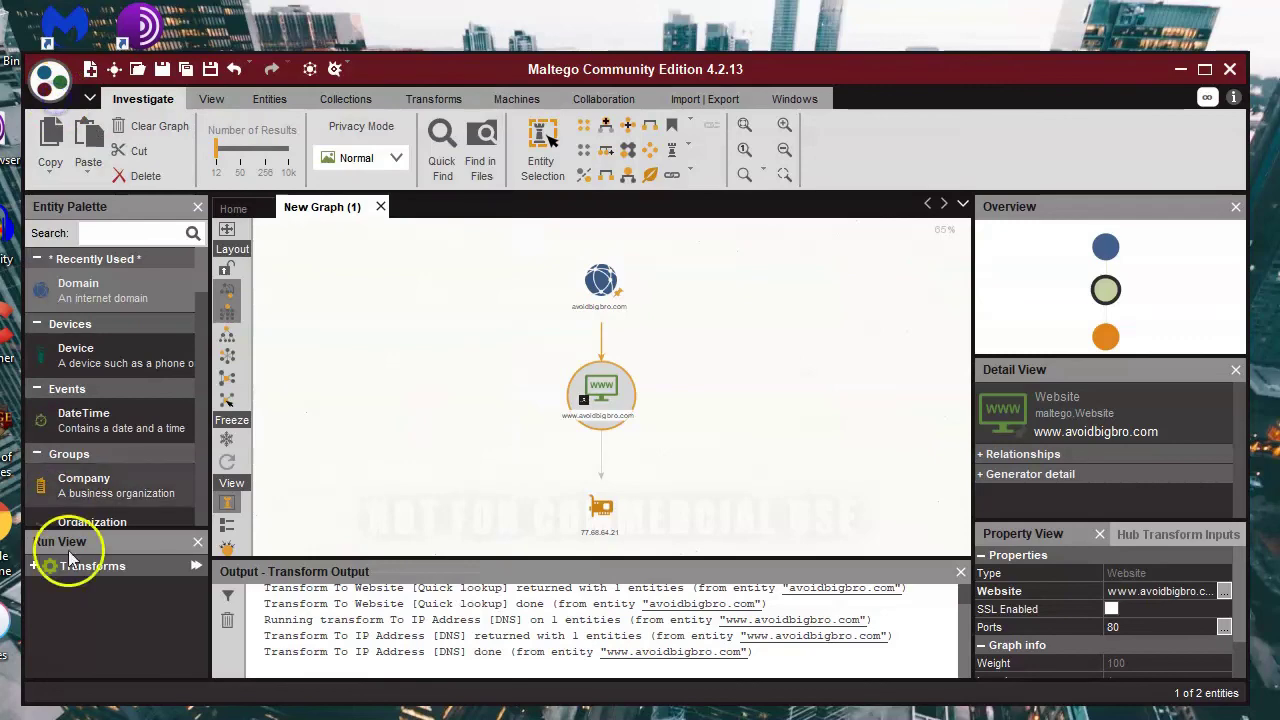